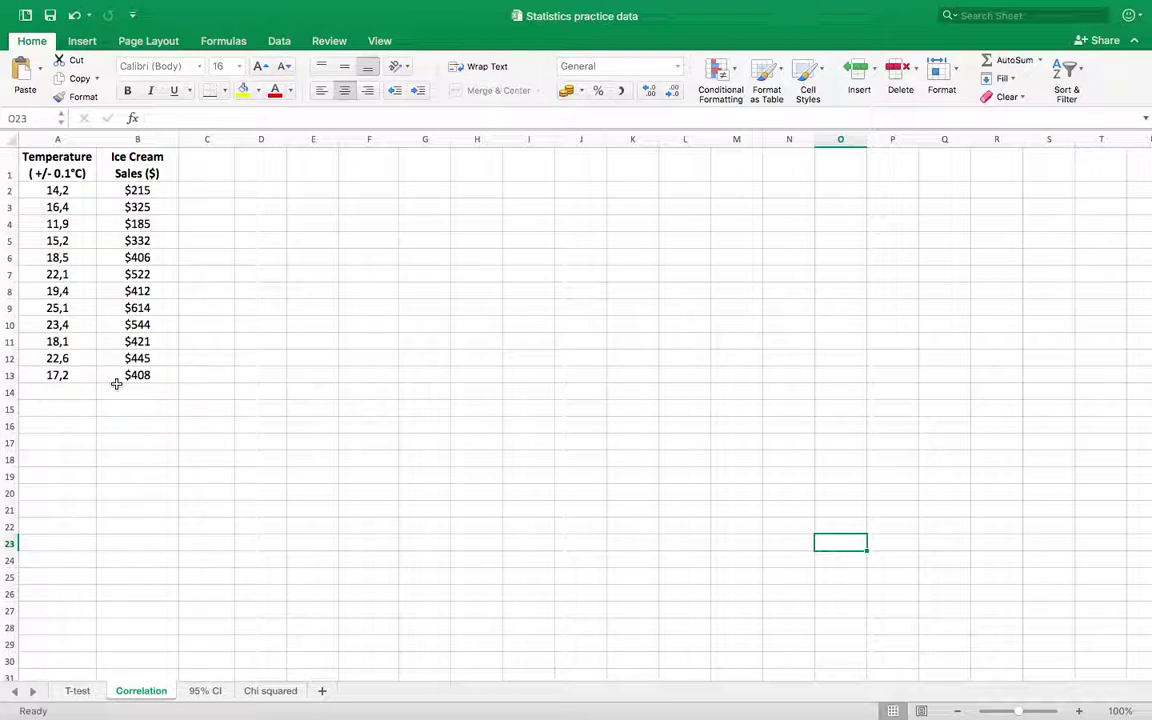
- Select A1:B13 and insert a plain Scatter chart of sales versus temperature
{"action": "left_click", "coordinate": [55, 163]}
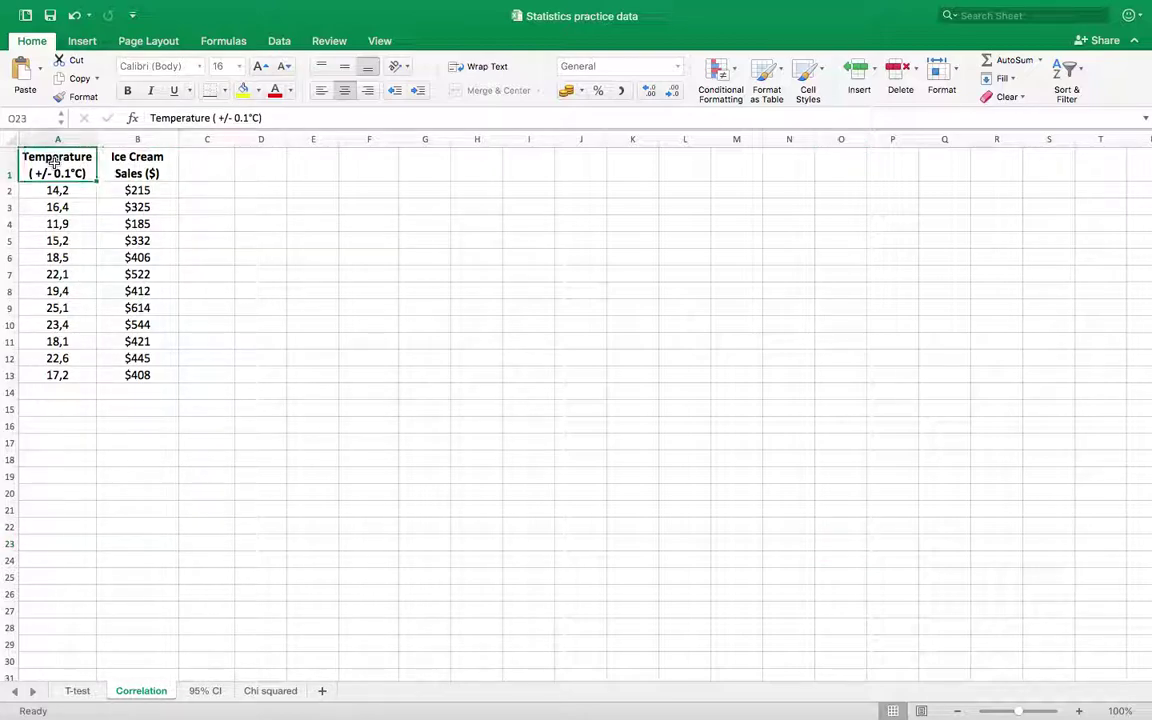
{"action": "left_click_drag", "start_coordinate": [55, 163], "coordinate": [106, 373]}
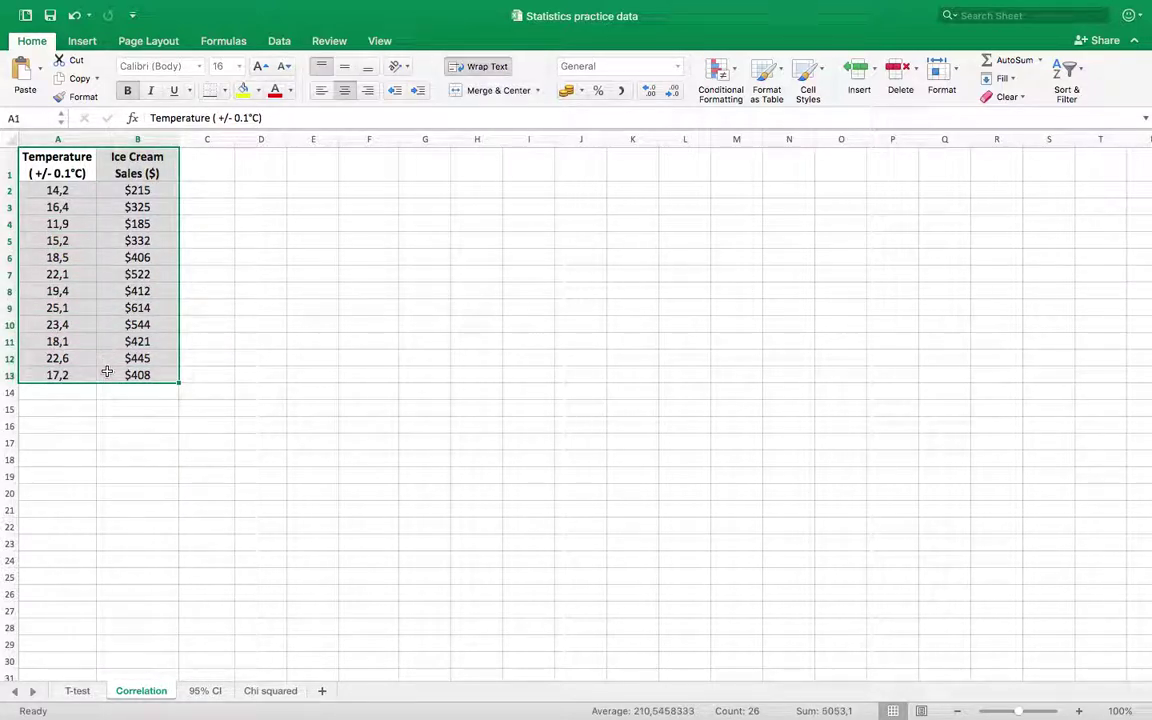
{"action": "left_click", "coordinate": [85, 41]}
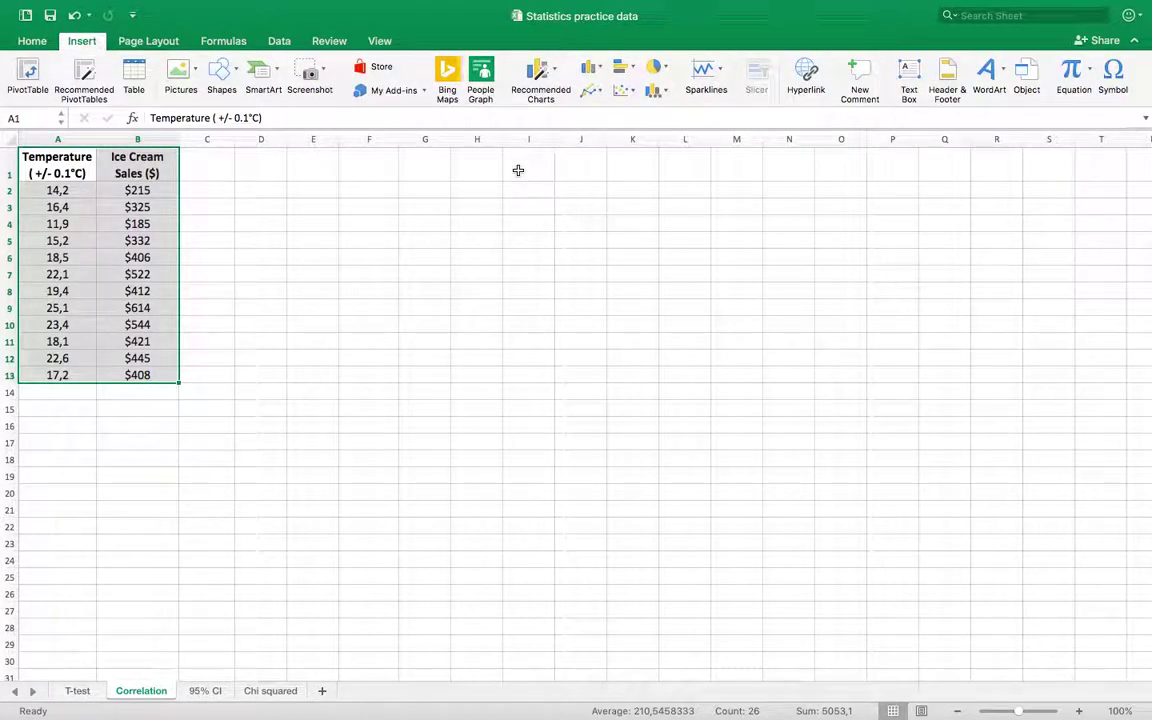
{"action": "left_click", "coordinate": [622, 92]}
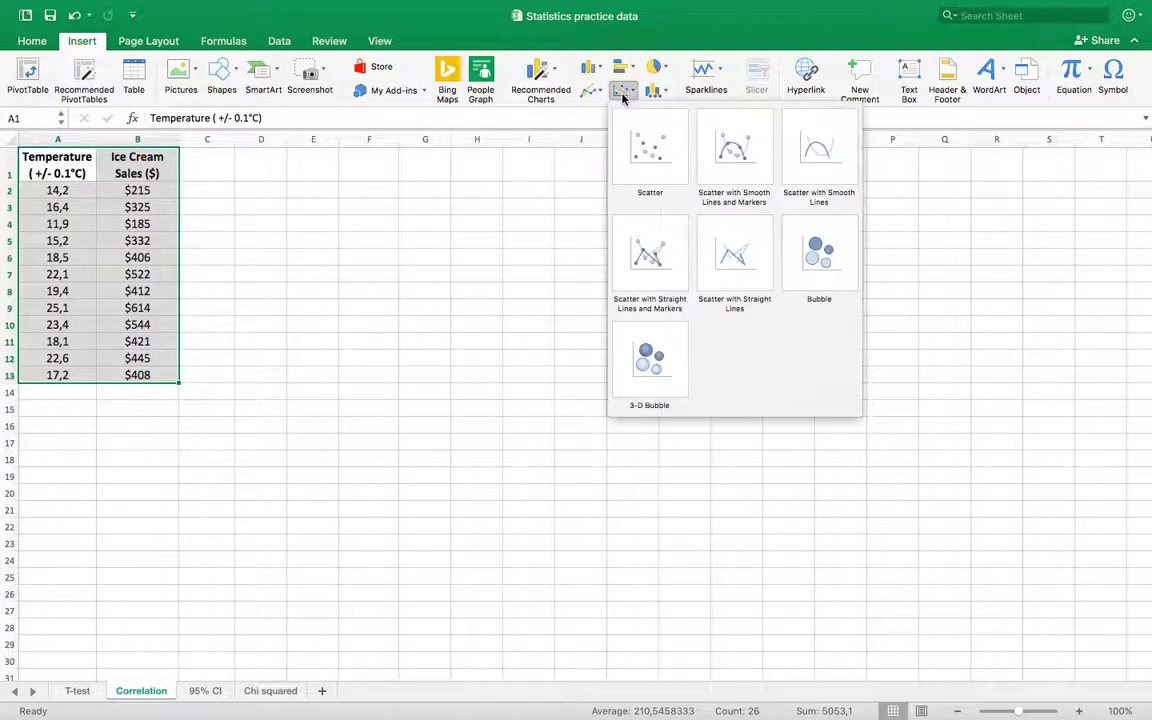
{"action": "left_click", "coordinate": [645, 153]}
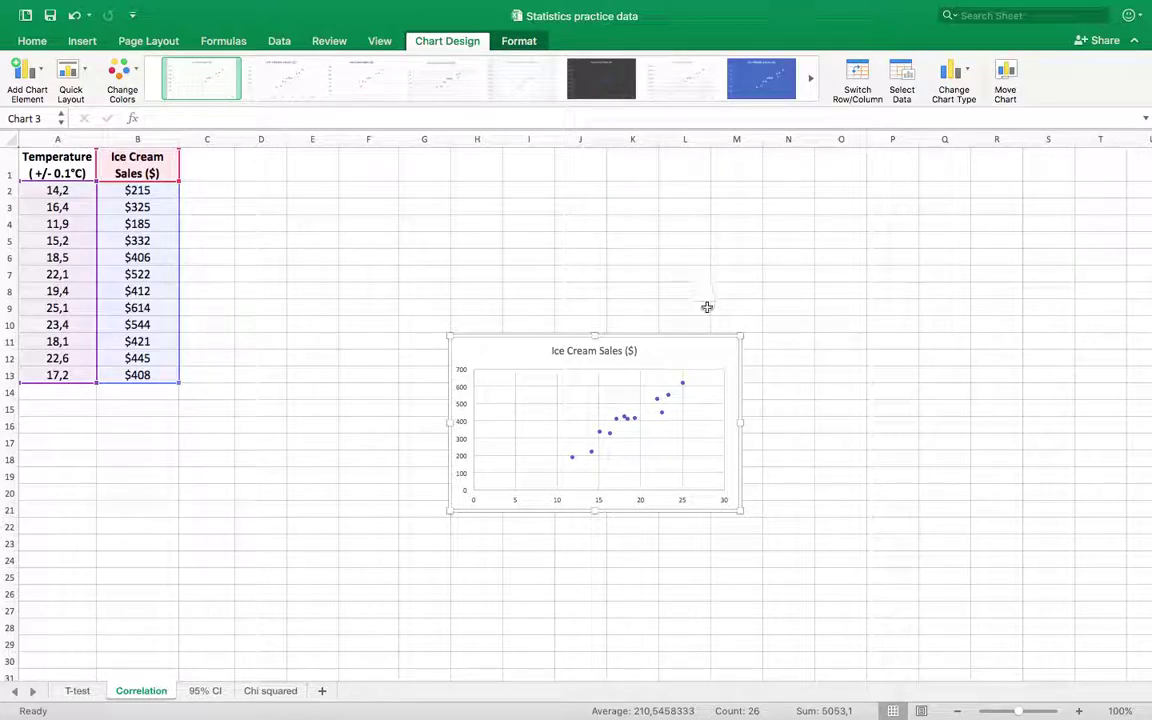
- Enlarge the chart toward the upper right and set its text size to 16 pt
{"action": "left_click_drag", "start_coordinate": [740, 338], "coordinate": [851, 185]}
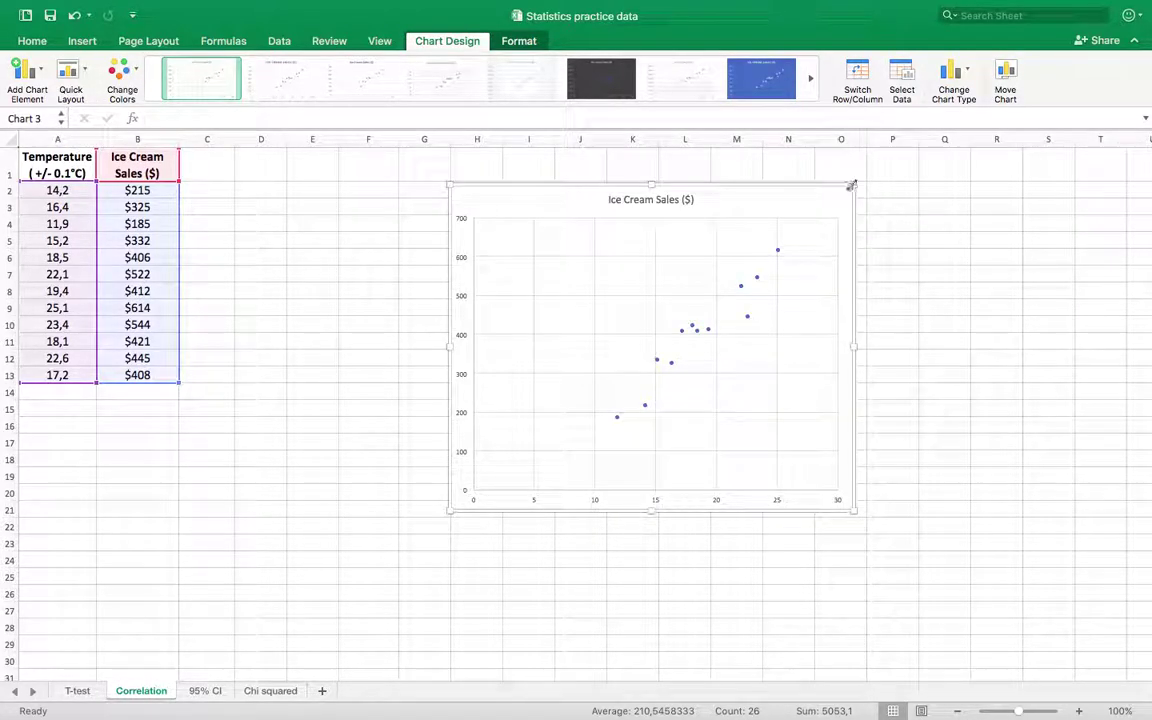
{"action": "left_click", "coordinate": [32, 41]}
{"action": "left_click", "coordinate": [239, 66]}
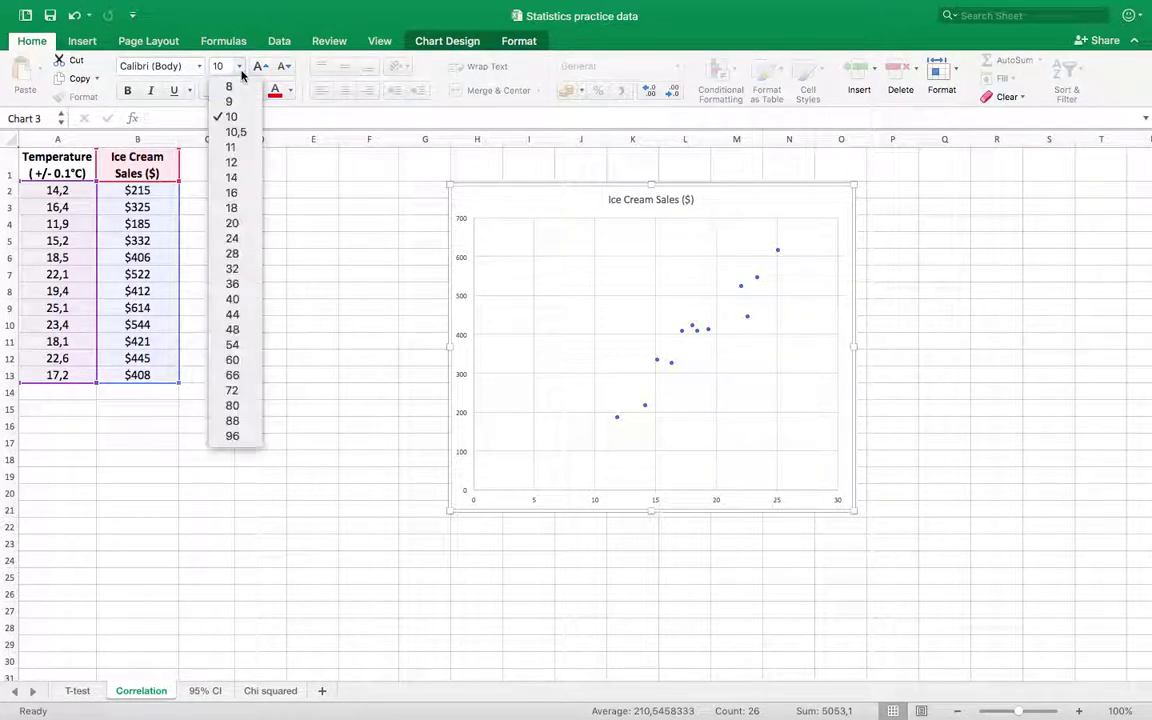
{"action": "left_click", "coordinate": [238, 192]}
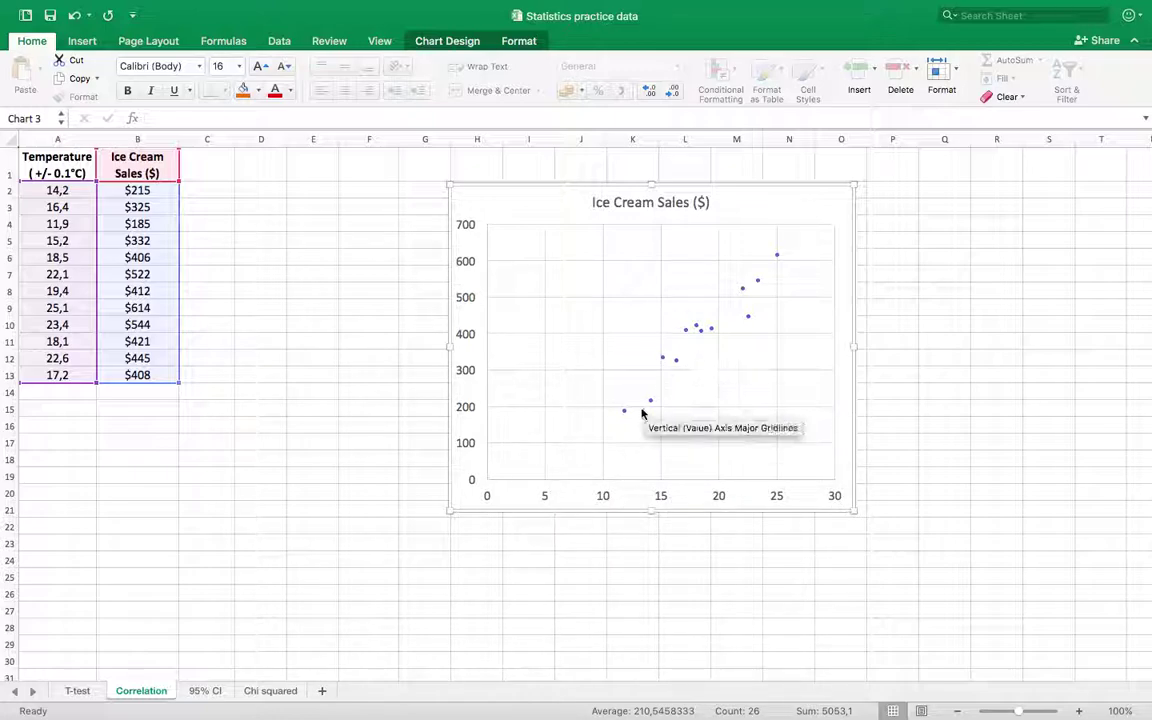
{"action": "left_click", "coordinate": [758, 284]}
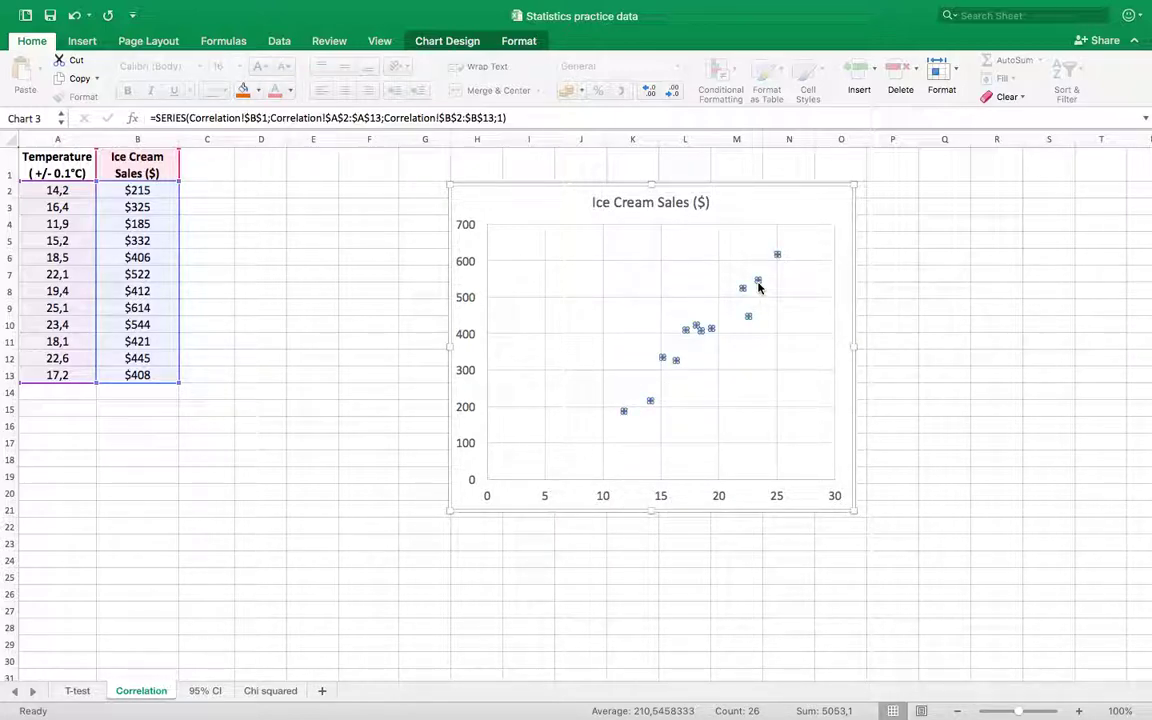
{"action": "mouse_move", "coordinate": [678, 363]}
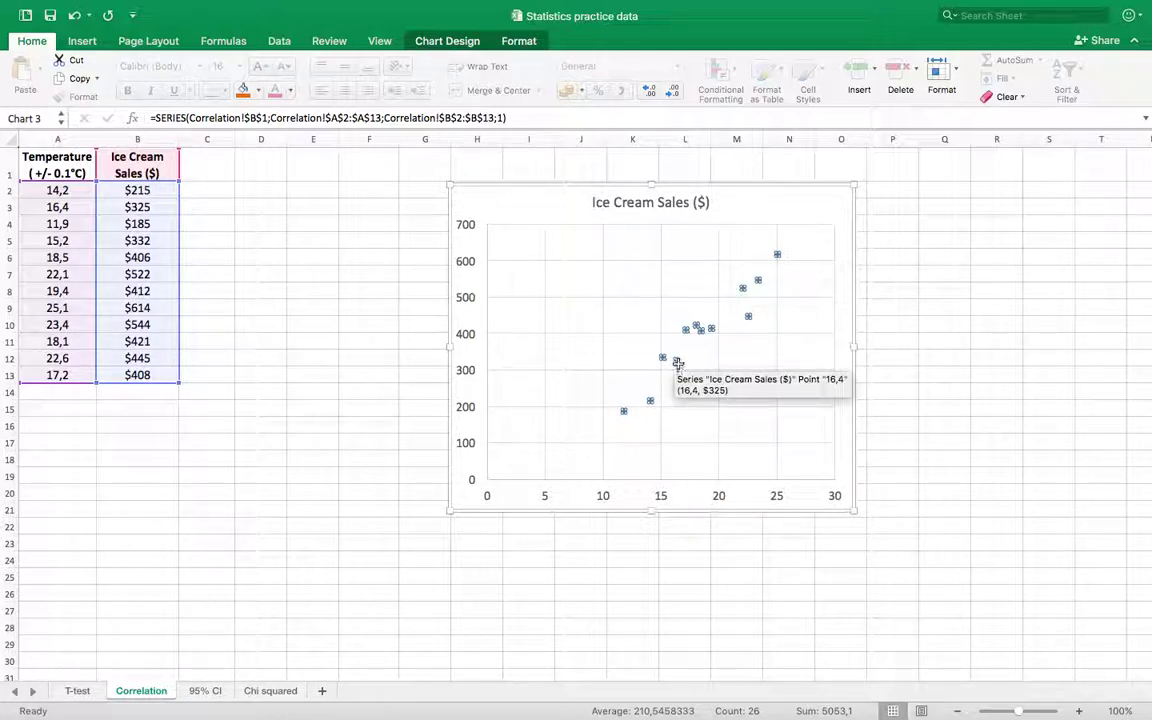
- Add a linear trendline to the sales series with its equation and R² shown on the chart
{"action": "right_click", "coordinate": [678, 363]}
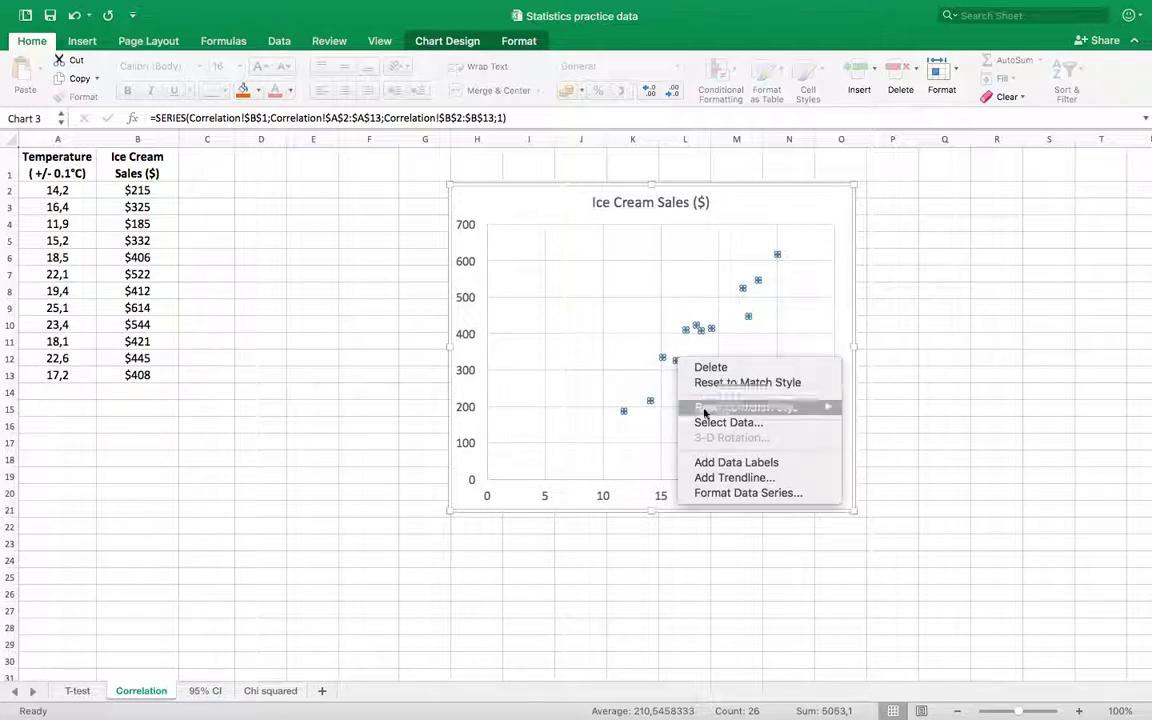
{"action": "left_click", "coordinate": [720, 480]}
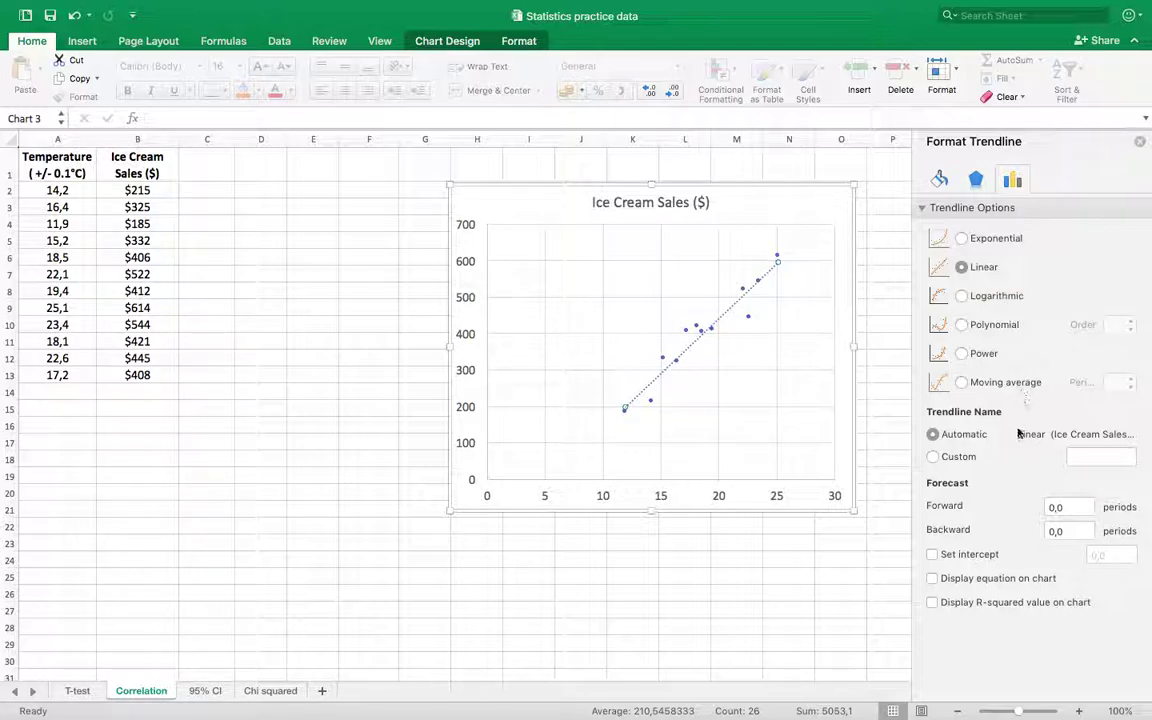
{"action": "left_click", "coordinate": [933, 579]}
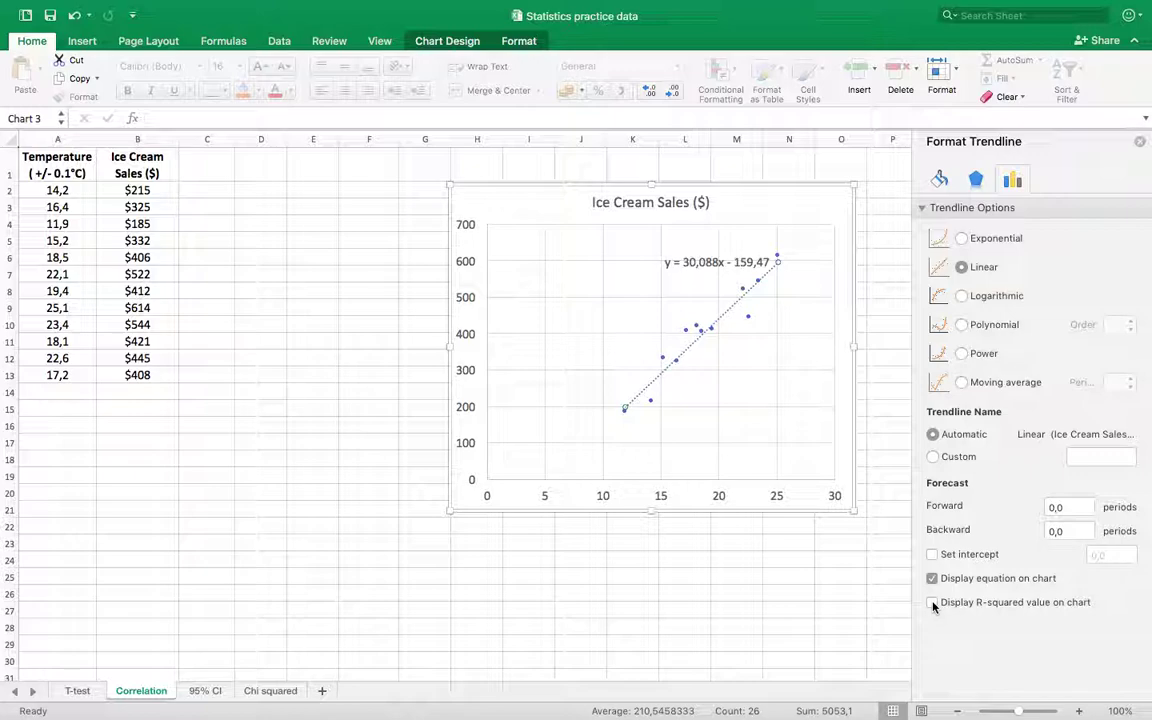
{"action": "left_click", "coordinate": [933, 604]}
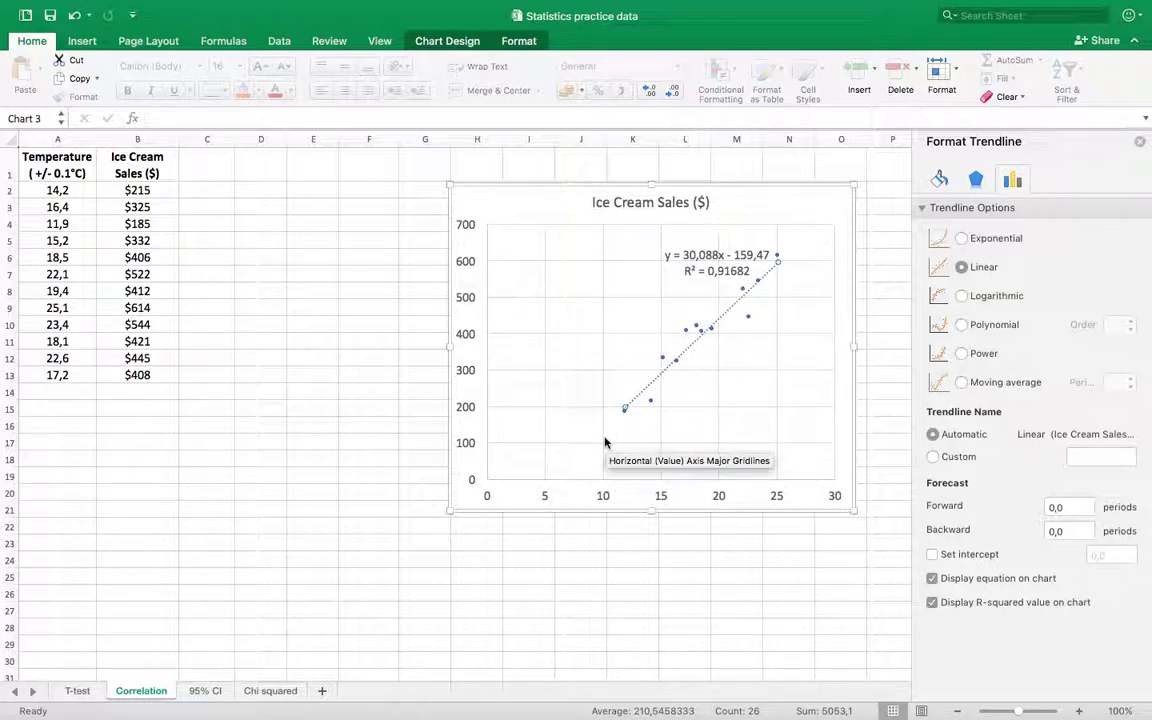
- Set the horizontal temperature axis Minimum bound to 10 in Format Axis
{"action": "left_click", "coordinate": [604, 494]}
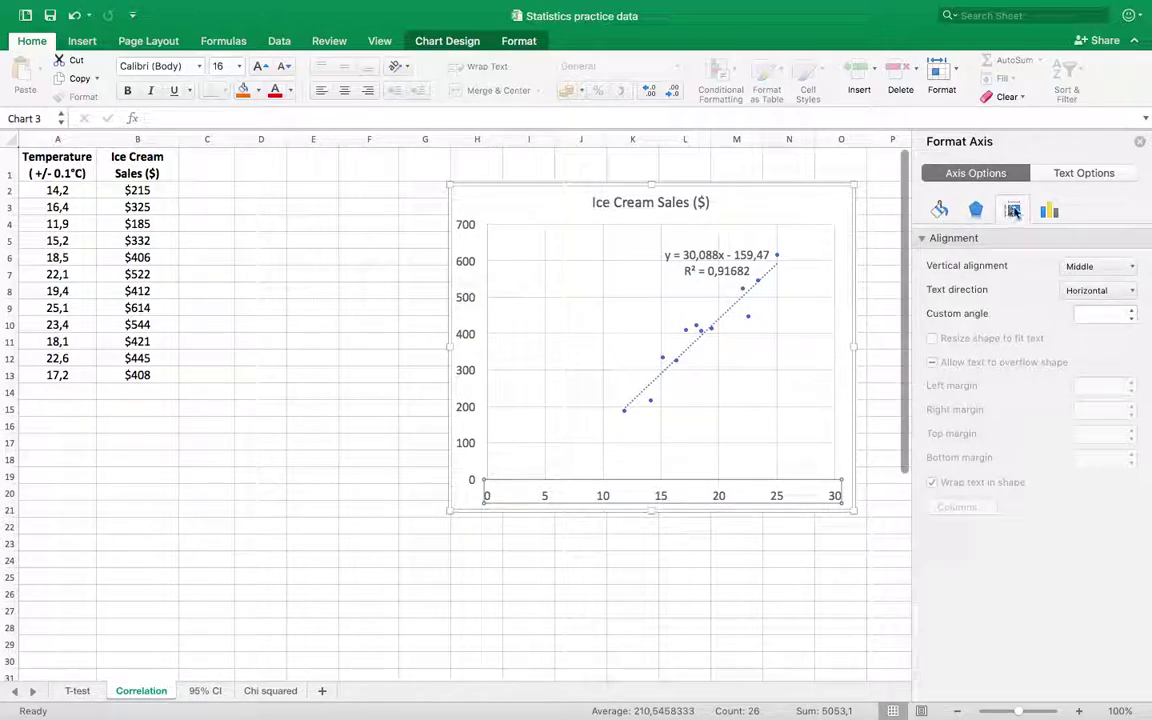
{"action": "left_click", "coordinate": [940, 210]}
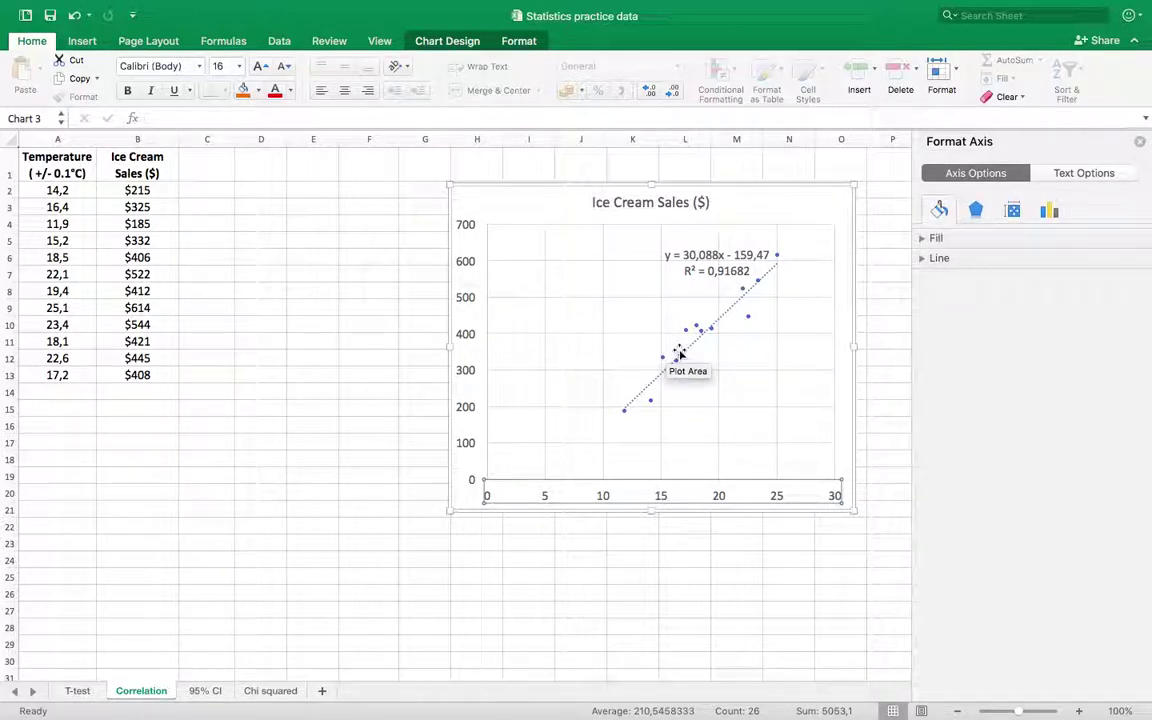
{"action": "left_click", "coordinate": [1051, 210]}
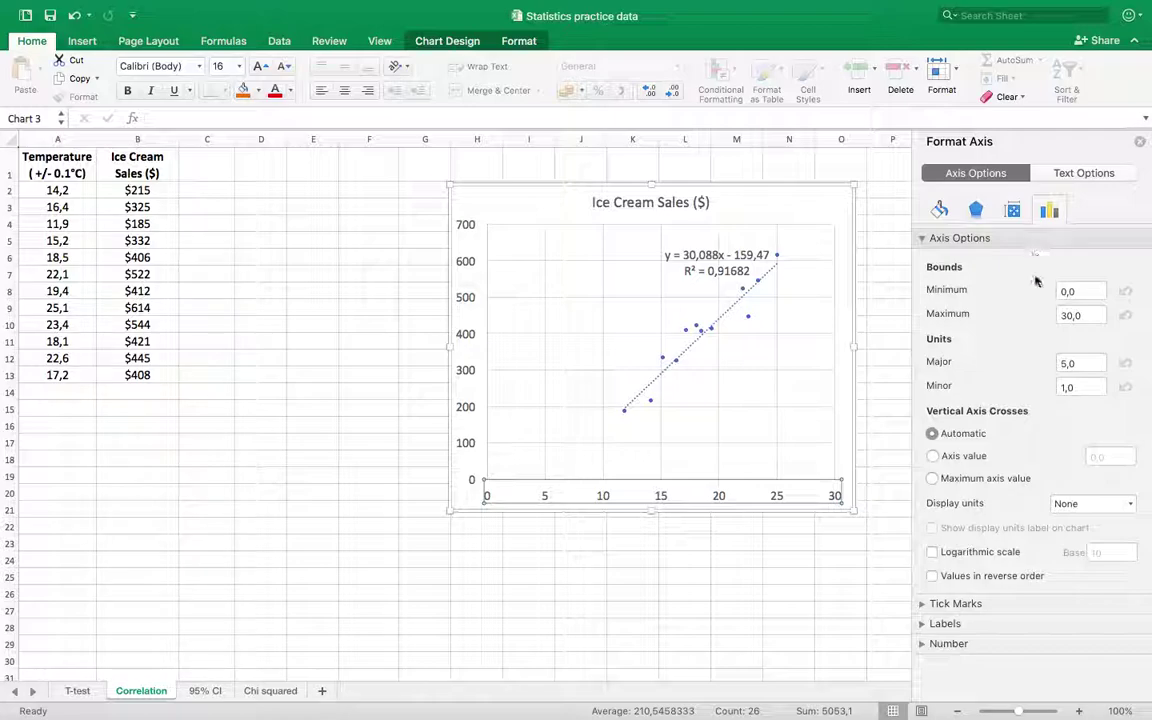
{"action": "left_click", "coordinate": [1063, 291]}
{"action": "type", "text": "1"}
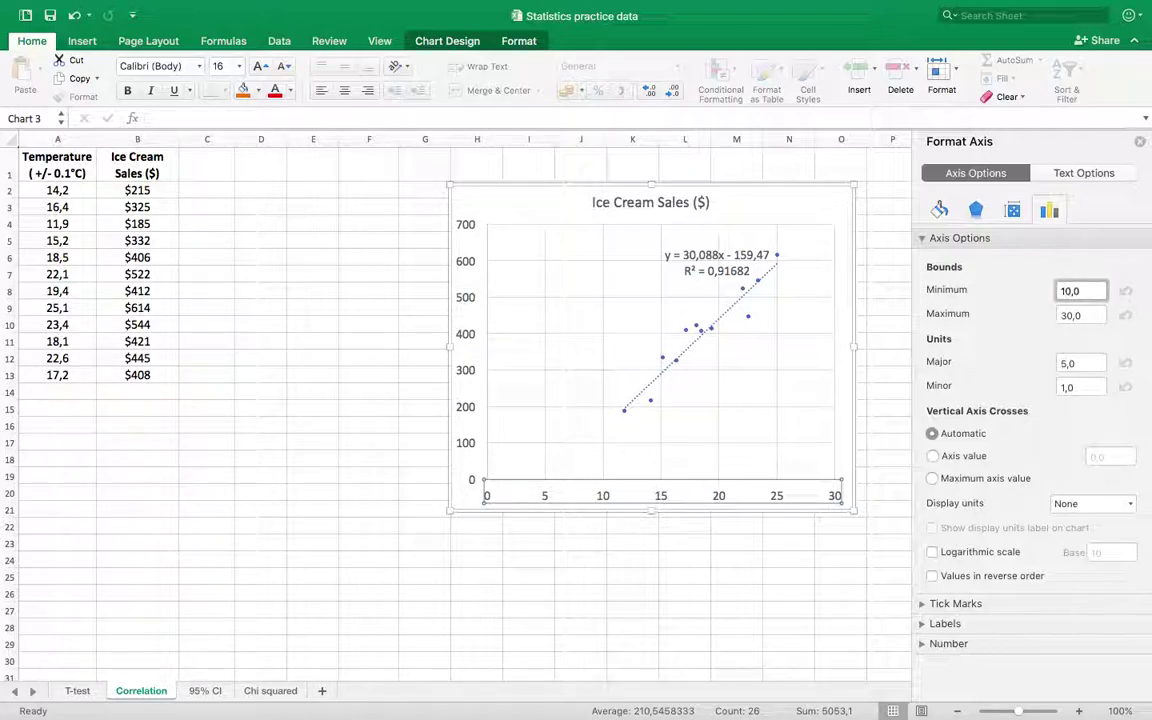
{"action": "key", "text": "Return"}
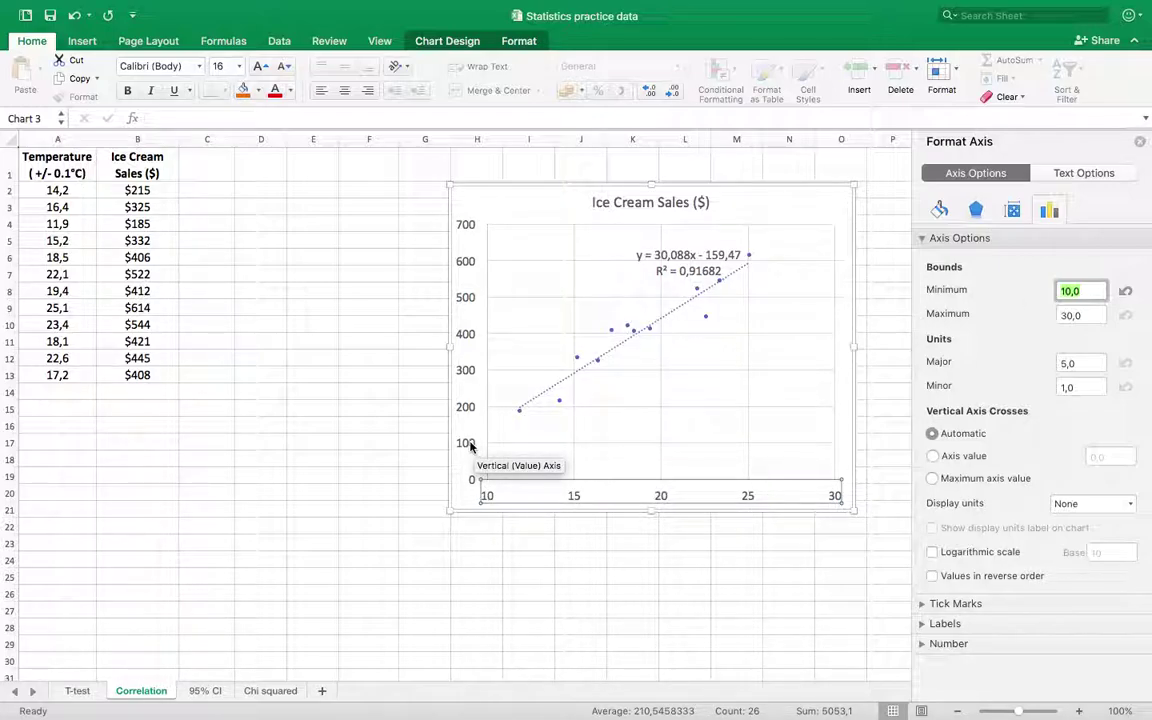
- Set the vertical sales axis Minimum bound to 100 in Format Axis
{"action": "left_click", "coordinate": [469, 447]}
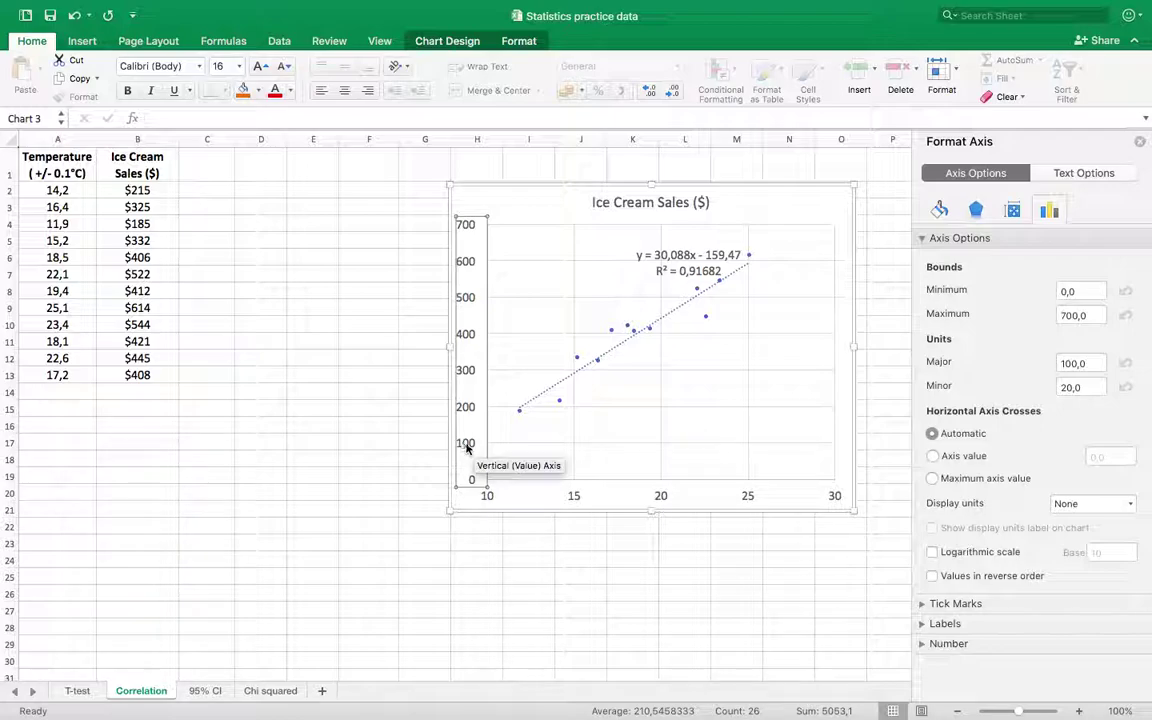
{"action": "left_click", "coordinate": [1060, 291]}
{"action": "type", "text": "10"}
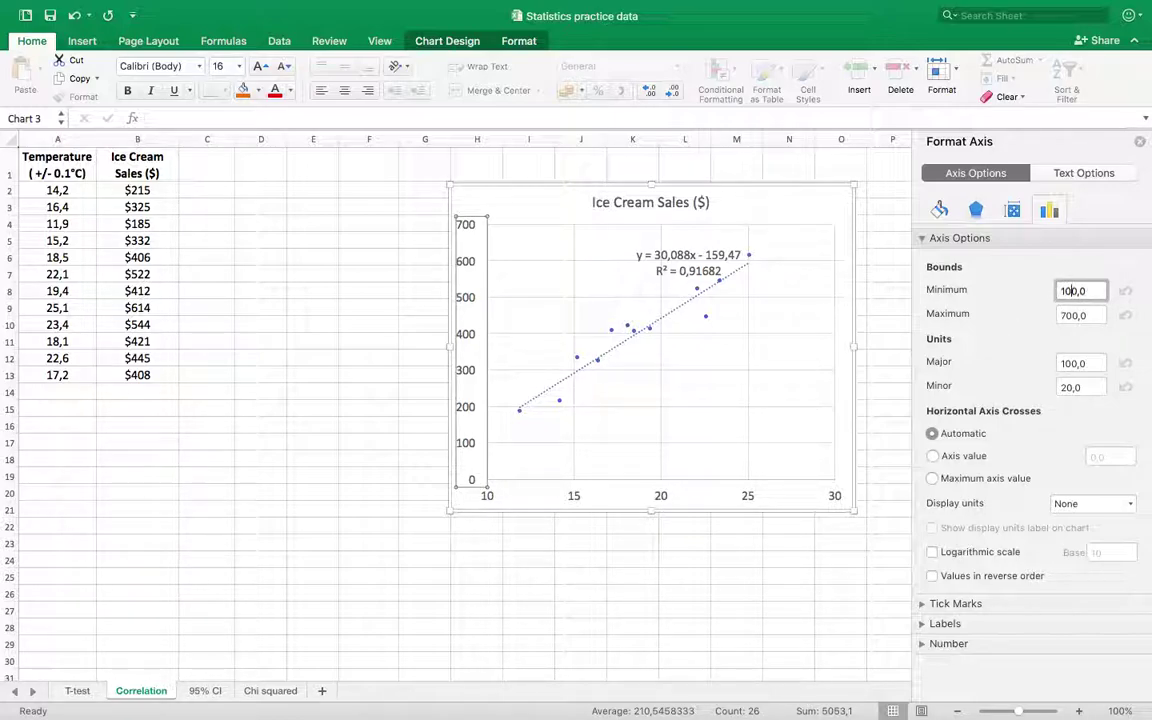
{"action": "key", "text": "Return"}
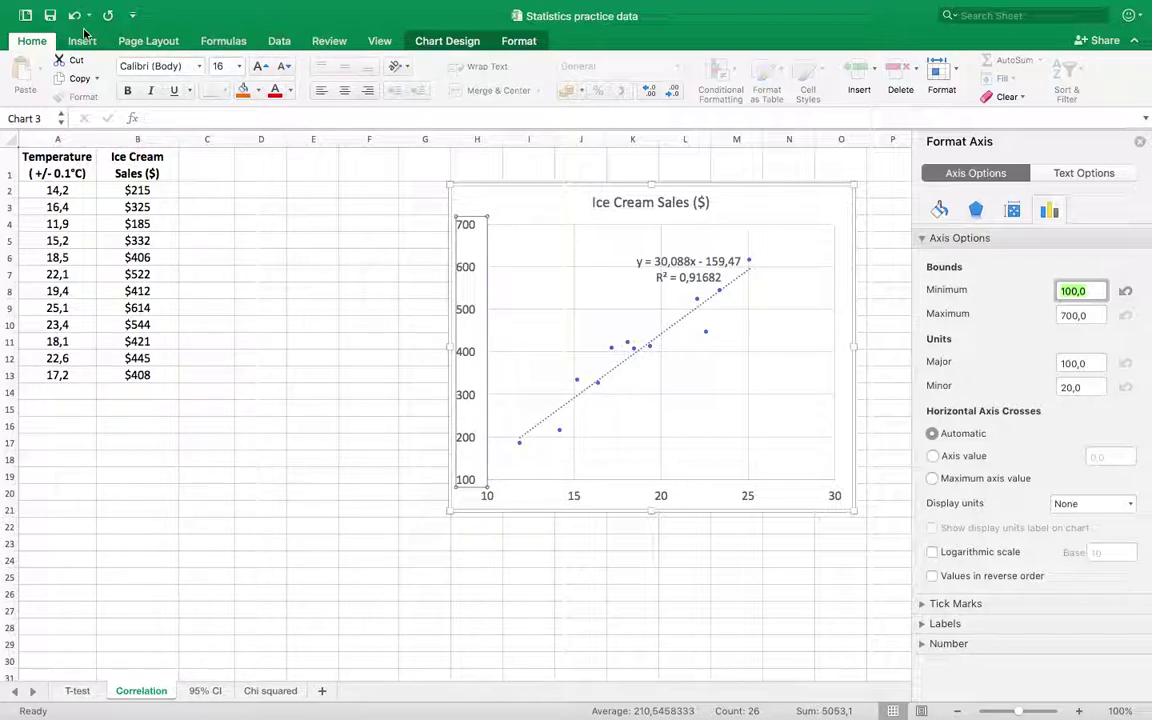
- Add a Primary Horizontal axis title and enter 'Temperature (+/-0,1°C)'
{"action": "left_click", "coordinate": [440, 41]}
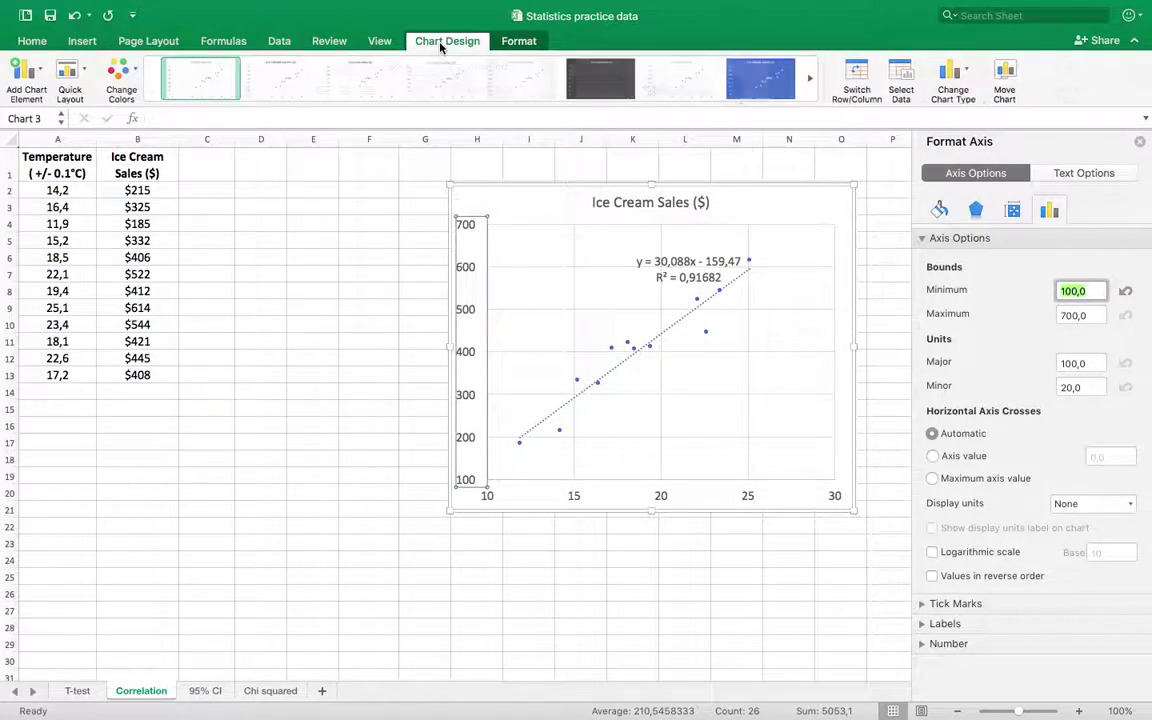
{"action": "left_click", "coordinate": [40, 78]}
{"action": "mouse_move", "coordinate": [60, 116]}
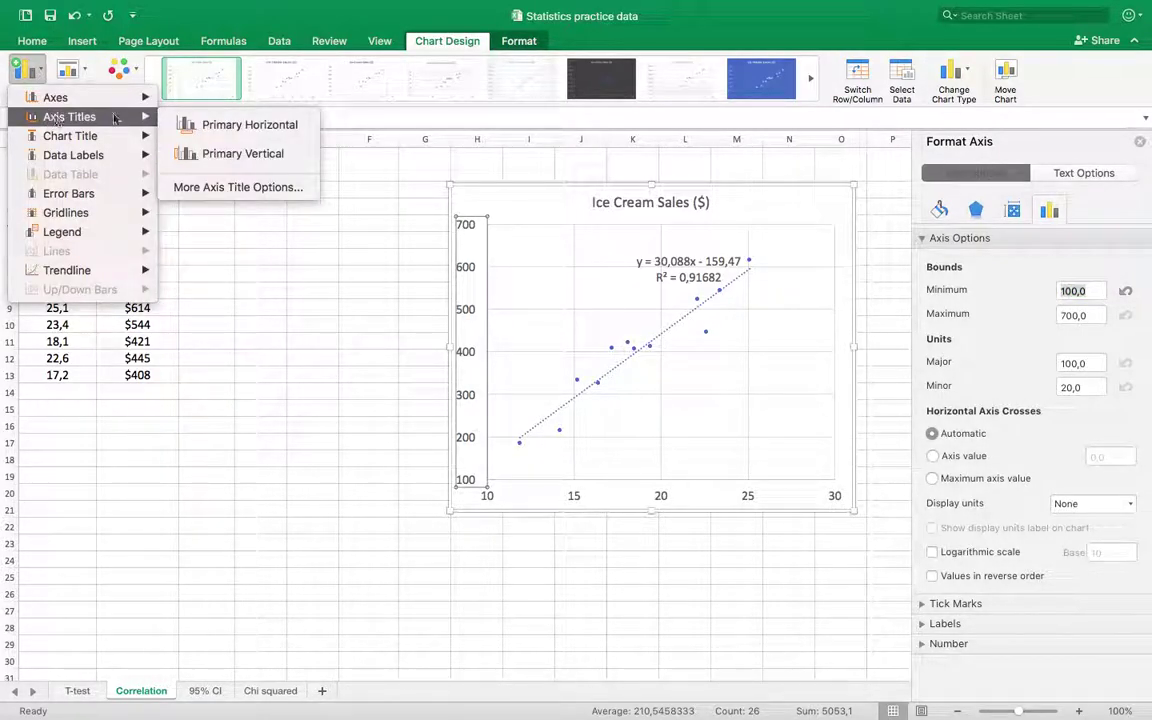
{"action": "left_click", "coordinate": [196, 122]}
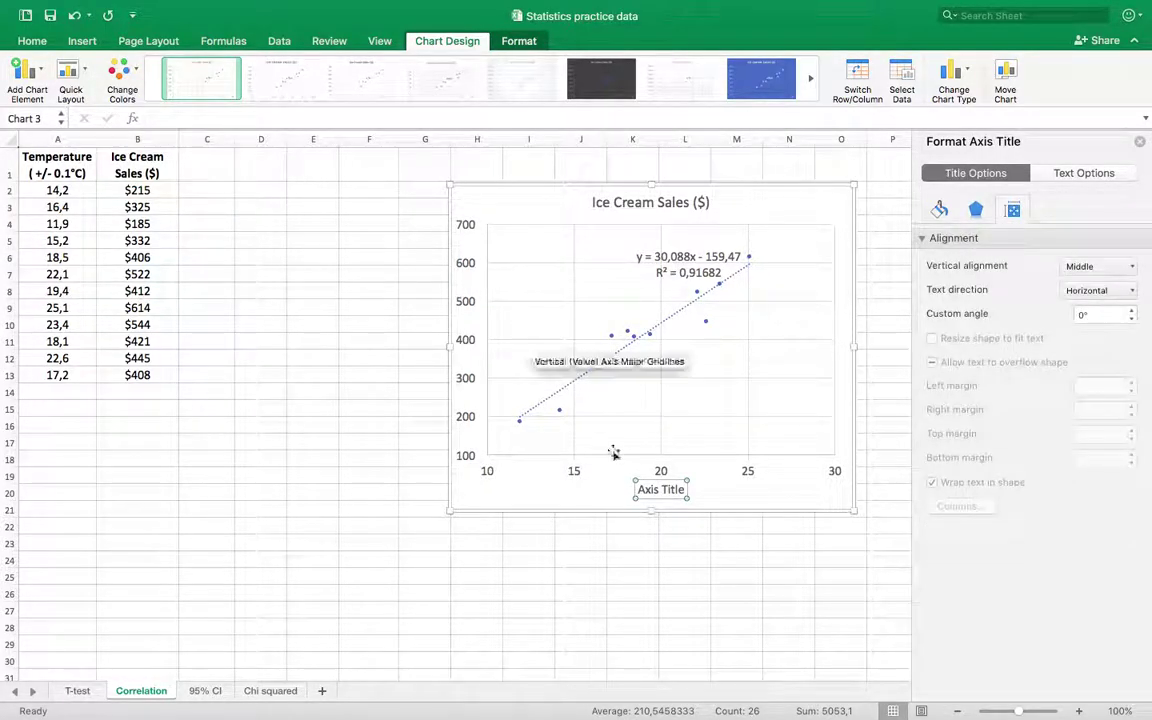
{"action": "triple_click", "coordinate": [663, 491]}
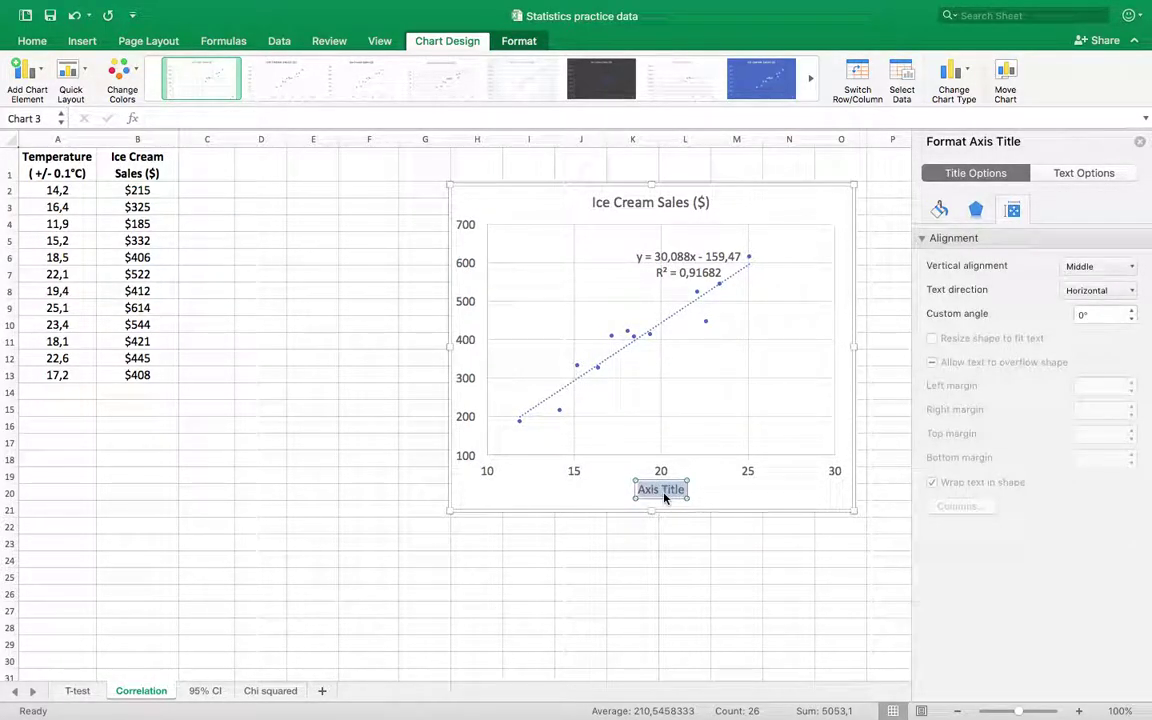
{"action": "type", "text": "Temperature (+/"}
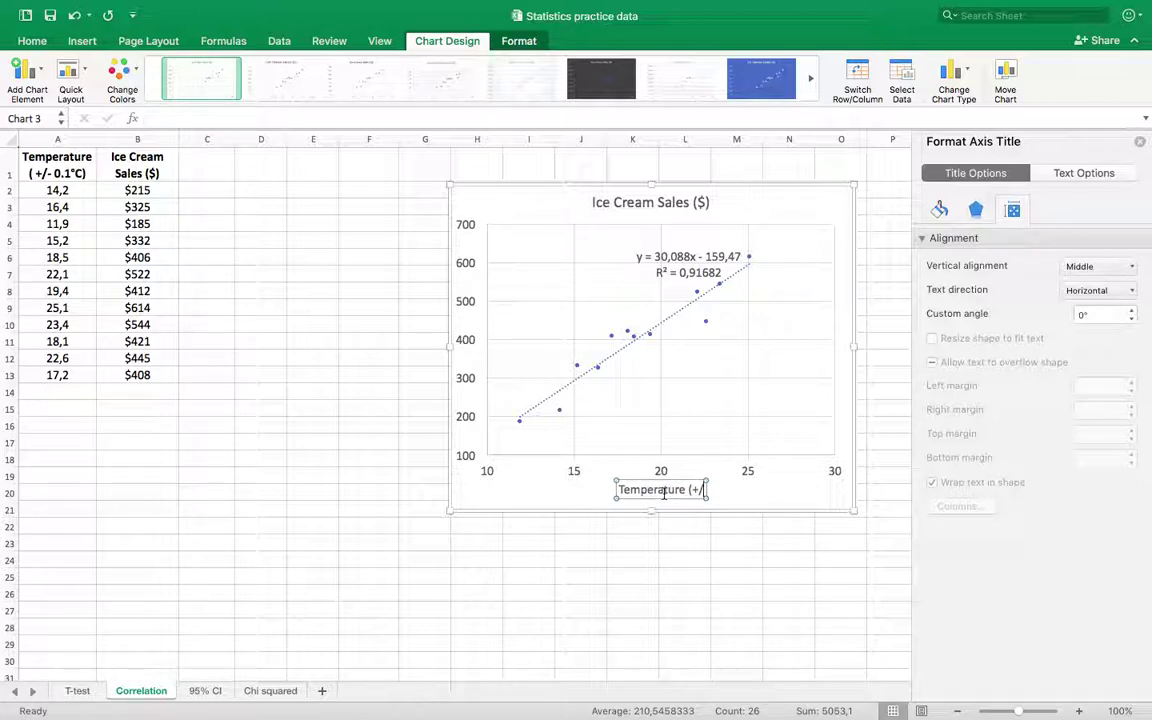
{"action": "type", "text": "-"}
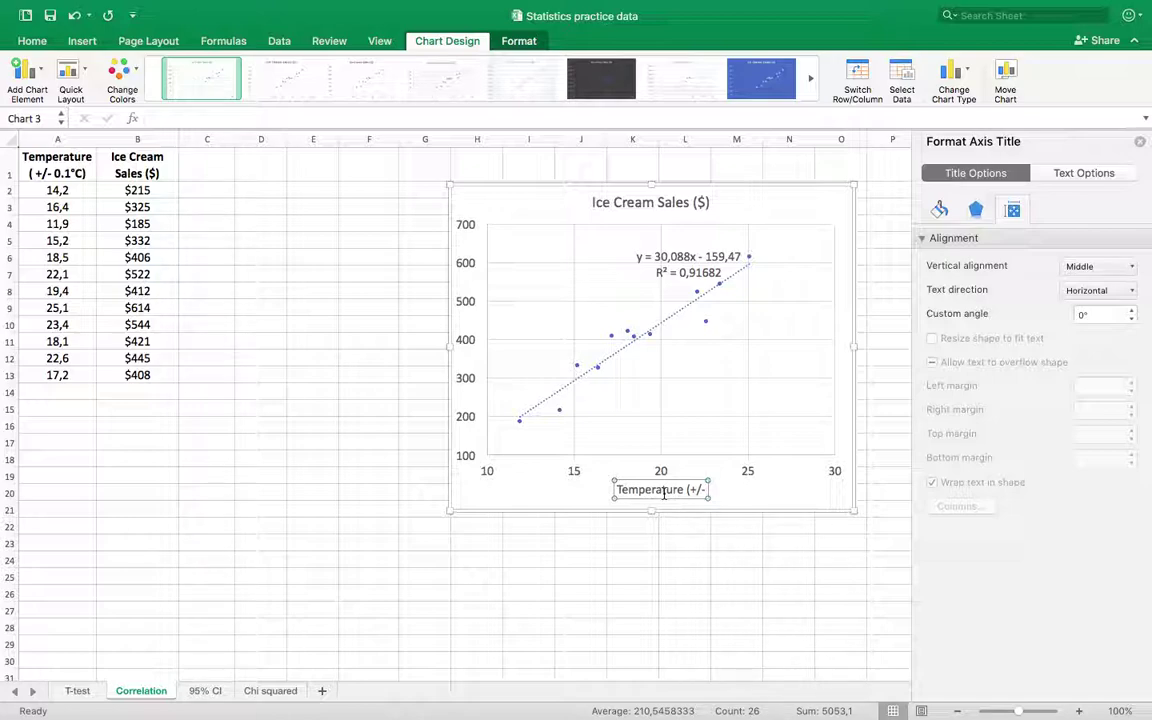
{"action": "type", "text": "0,1"}
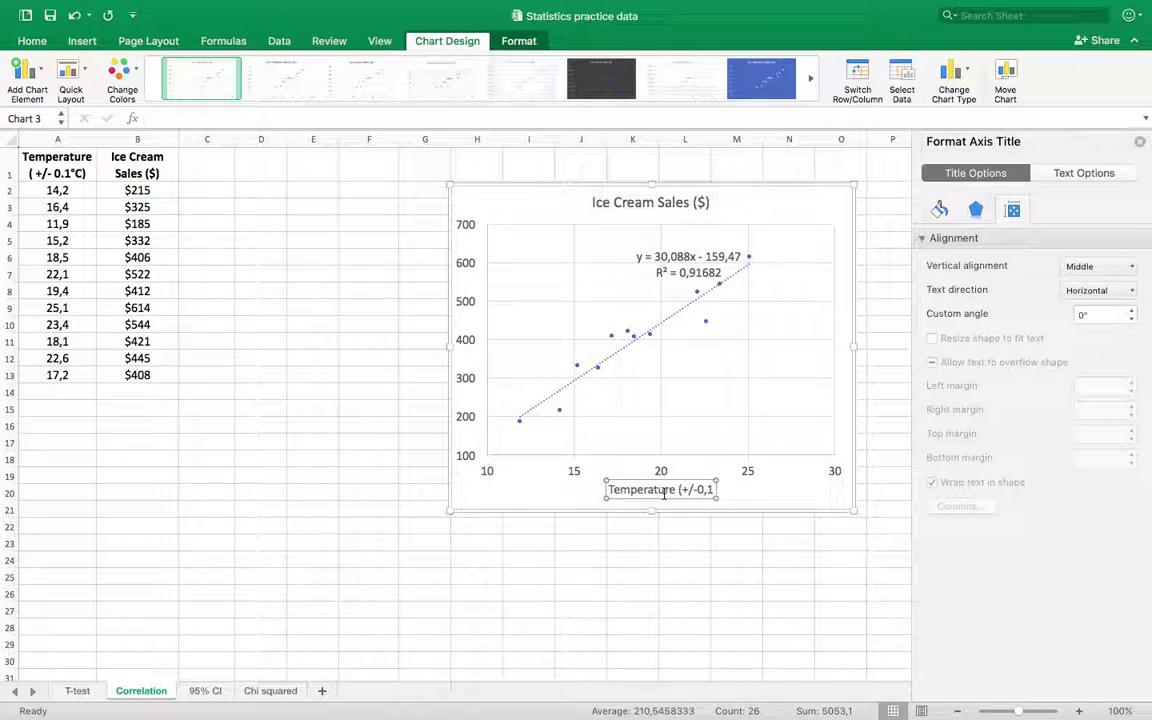
{"action": "type", "text": "°C)"}
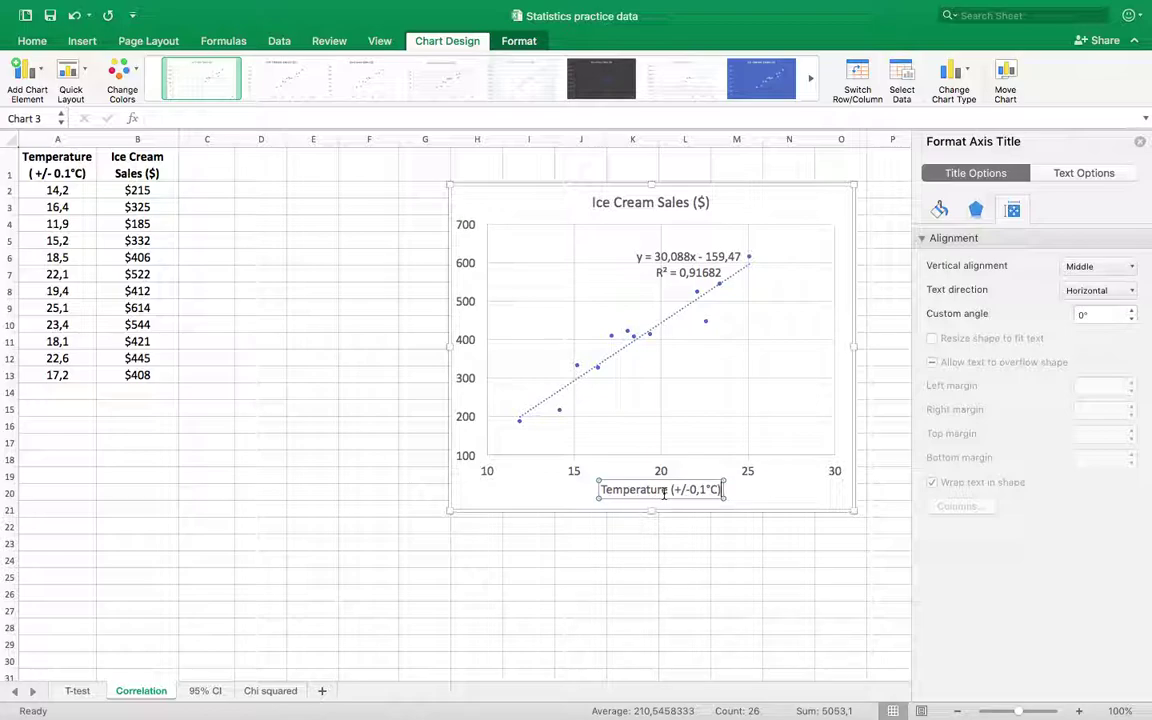
- Add a Primary Vertical axis title and enter 'Ice Cream Sales (+/-$1)'
{"action": "left_click", "coordinate": [30, 71]}
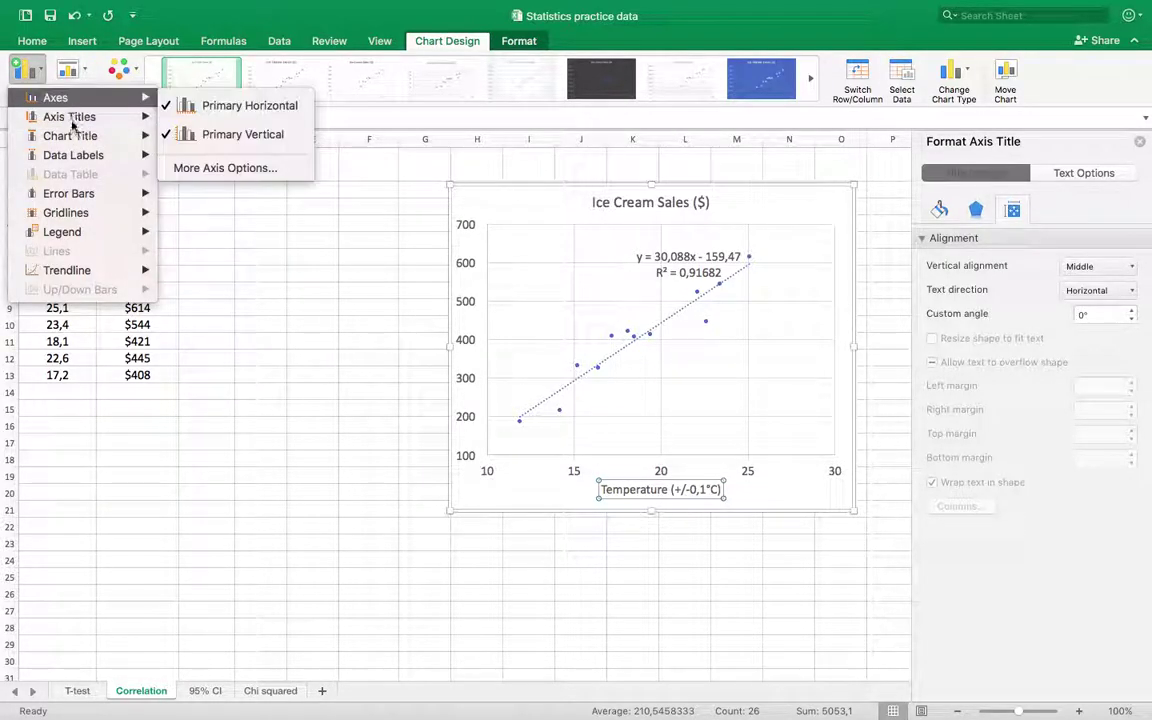
{"action": "mouse_move", "coordinate": [118, 119]}
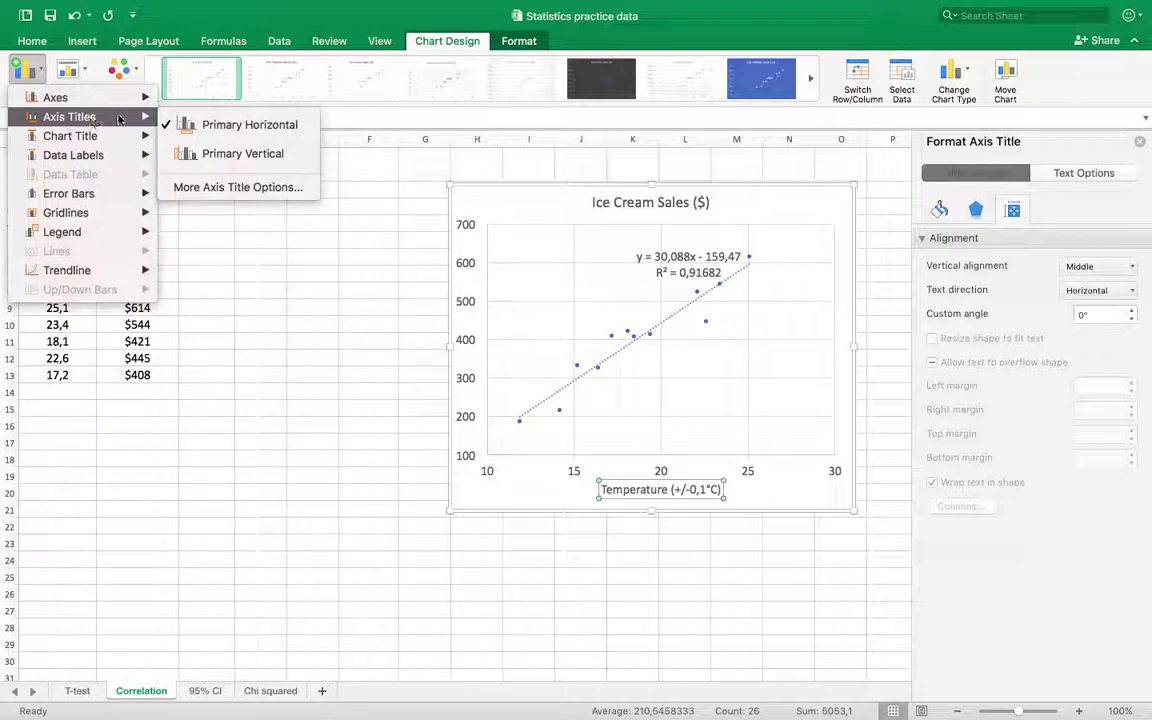
{"action": "left_click", "coordinate": [208, 155]}
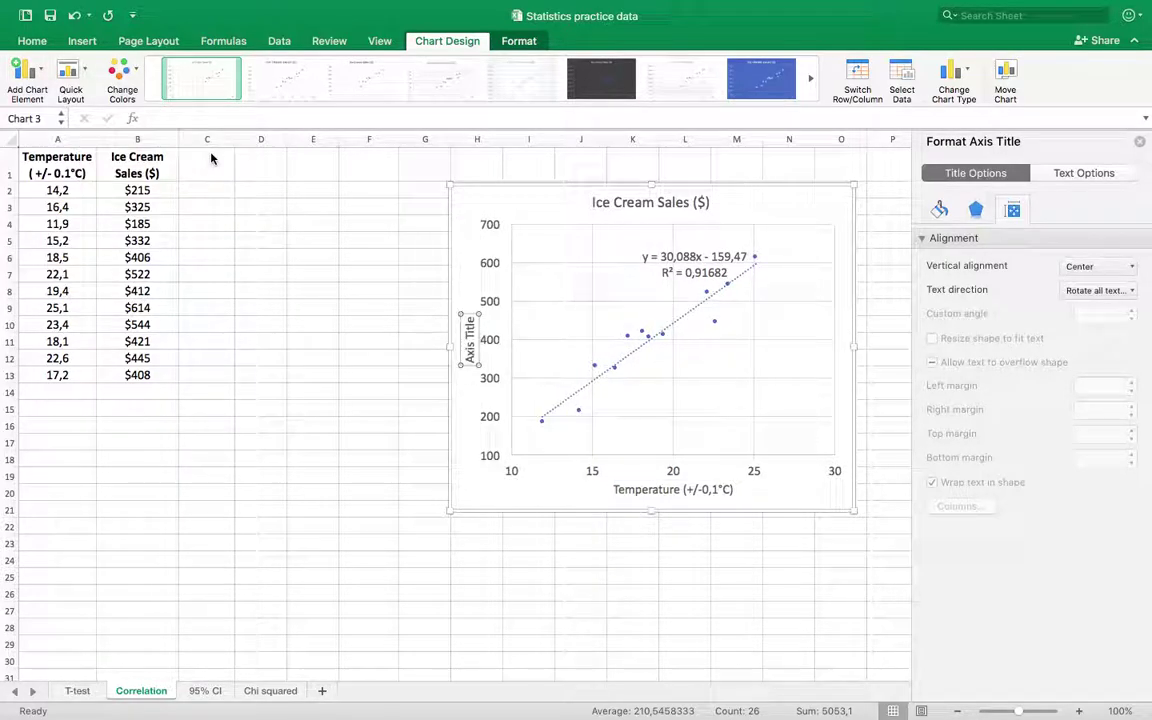
{"action": "triple_click", "coordinate": [467, 348]}
{"action": "type", "text": "Ice"}
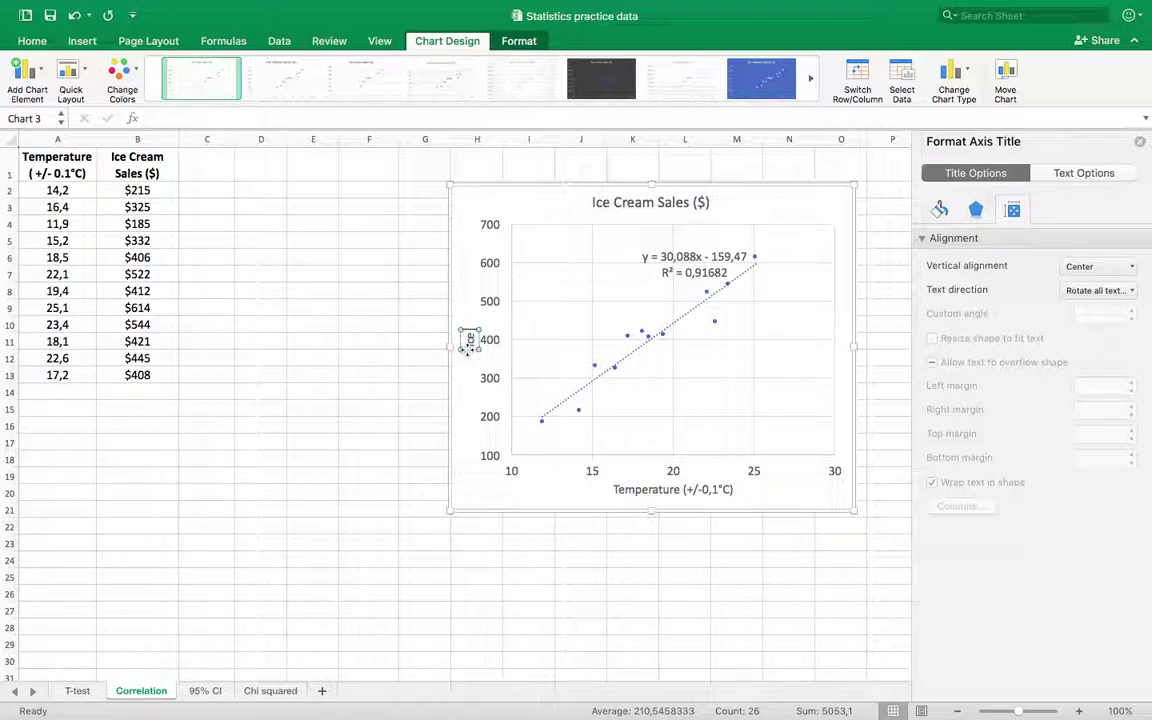
{"action": "type", "text": " Cream sales"}
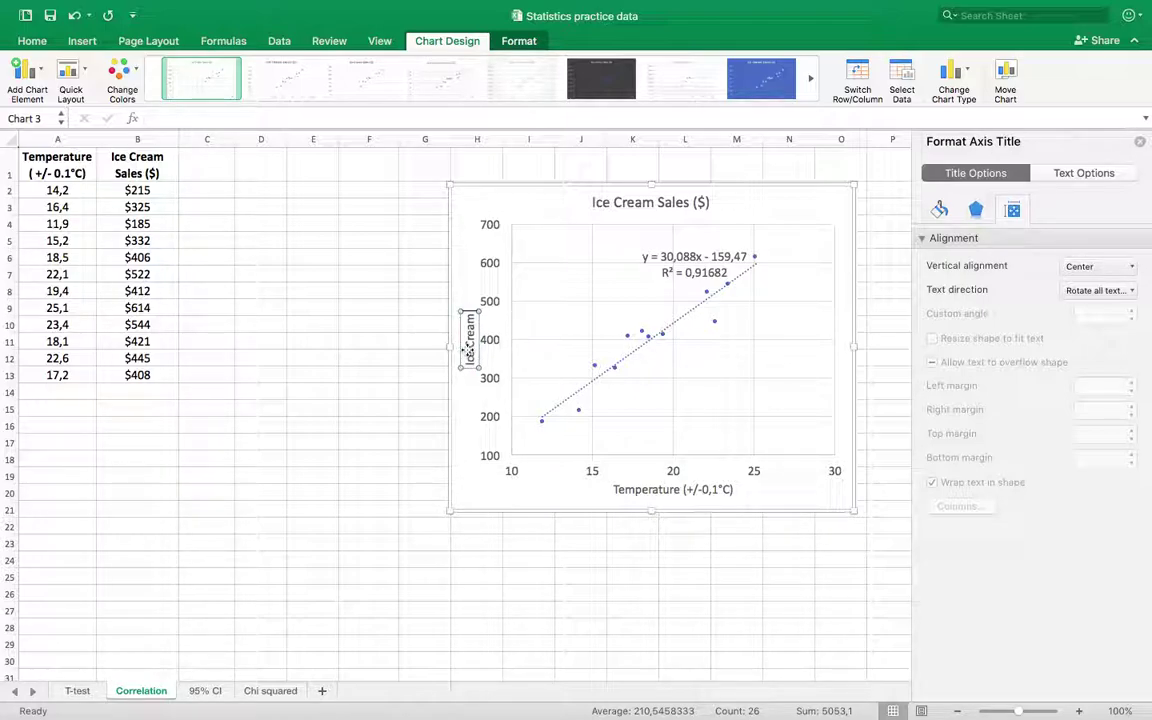
{"action": "key", "text": "BackSpace"}
{"action": "key", "text": "BackSpace"}
{"action": "key", "text": "BackSpace"}
{"action": "key", "text": "BackSpace"}
{"action": "key", "text": "BackSpace"}
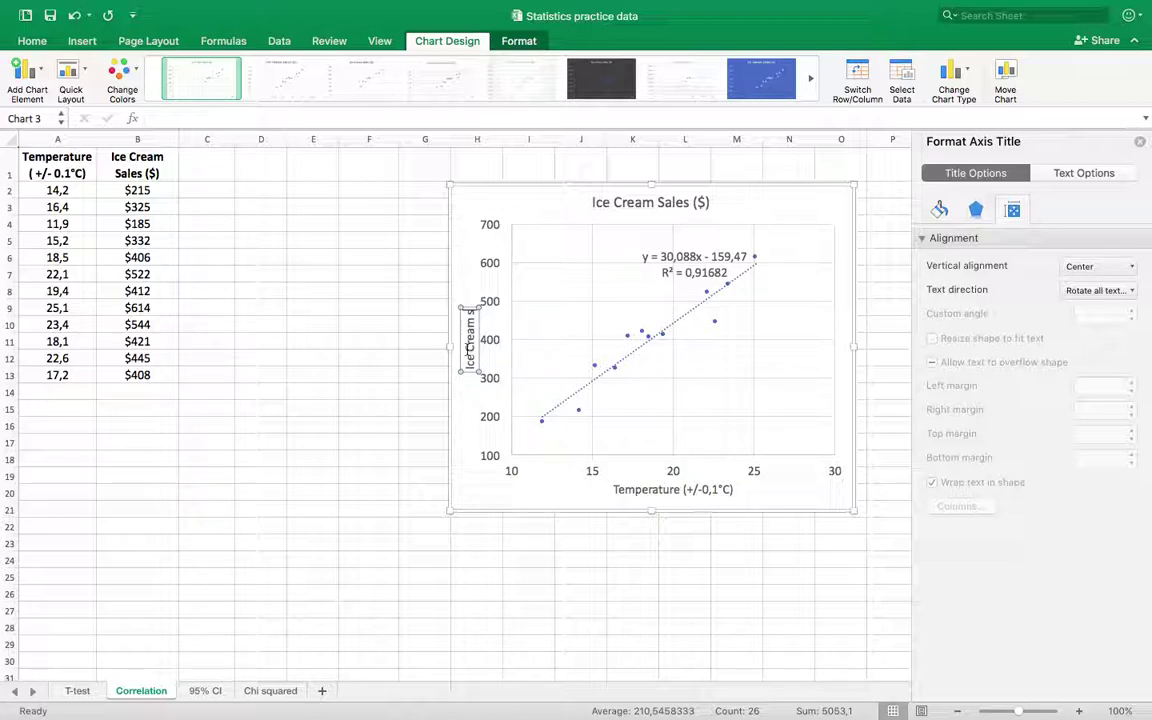
{"action": "type", "text": "Sales (+"}
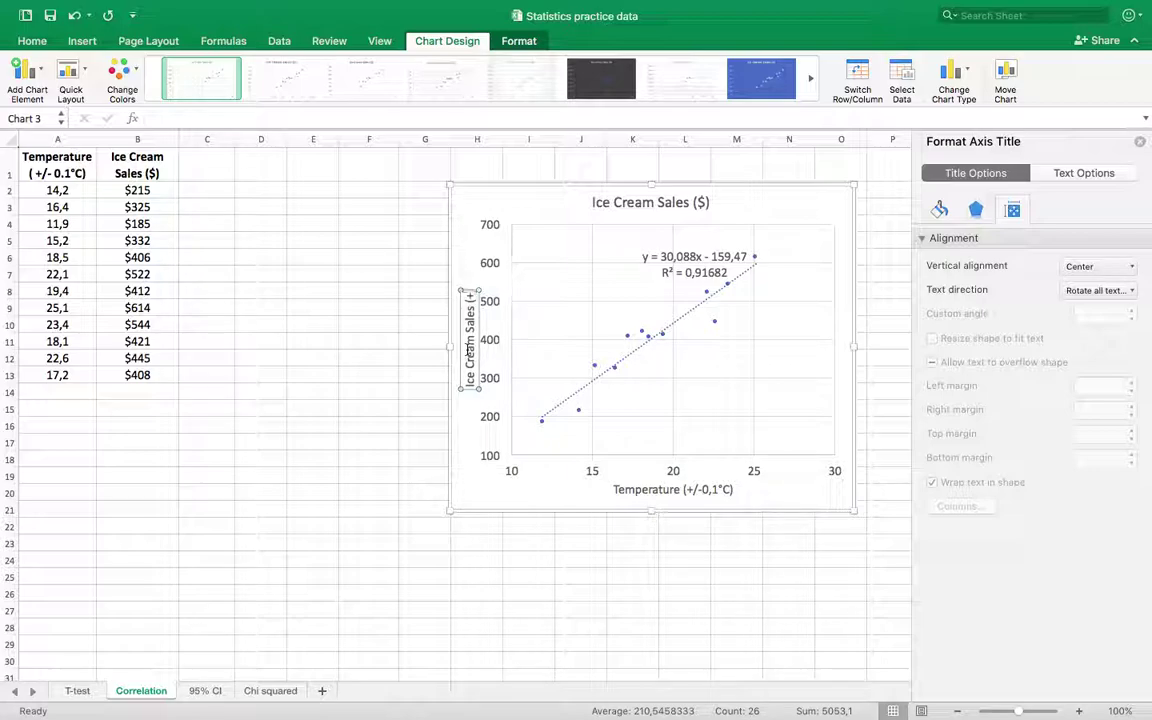
{"action": "type", "text": "/-$1)"}
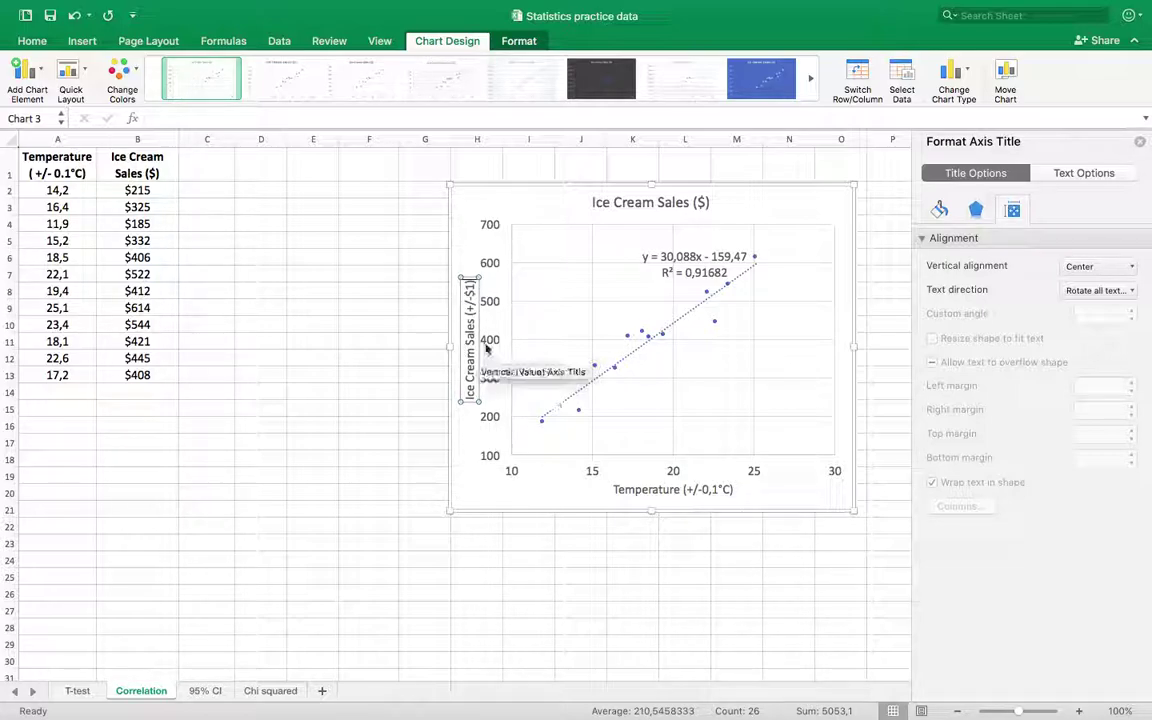
- Replace the chart title with 'Correlation between outdoor temperature and ice cream sales'
{"action": "left_click", "coordinate": [646, 198]}
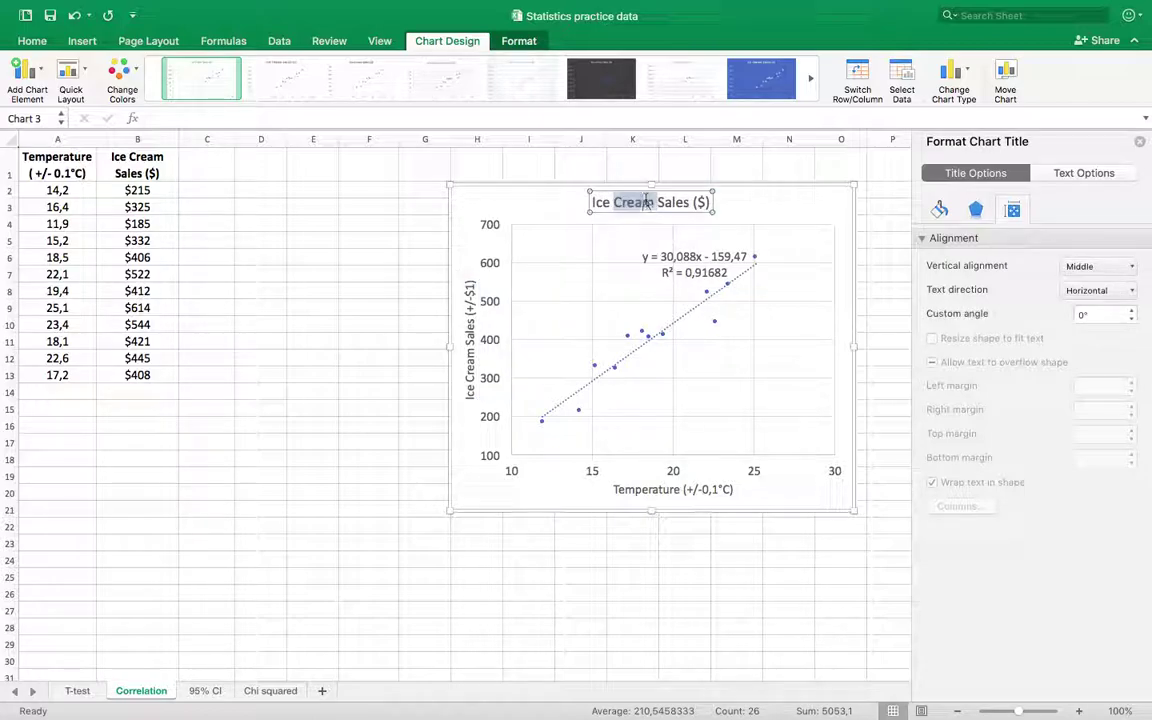
{"action": "double_click", "coordinate": [678, 202]}
{"action": "triple_click", "coordinate": [678, 202]}
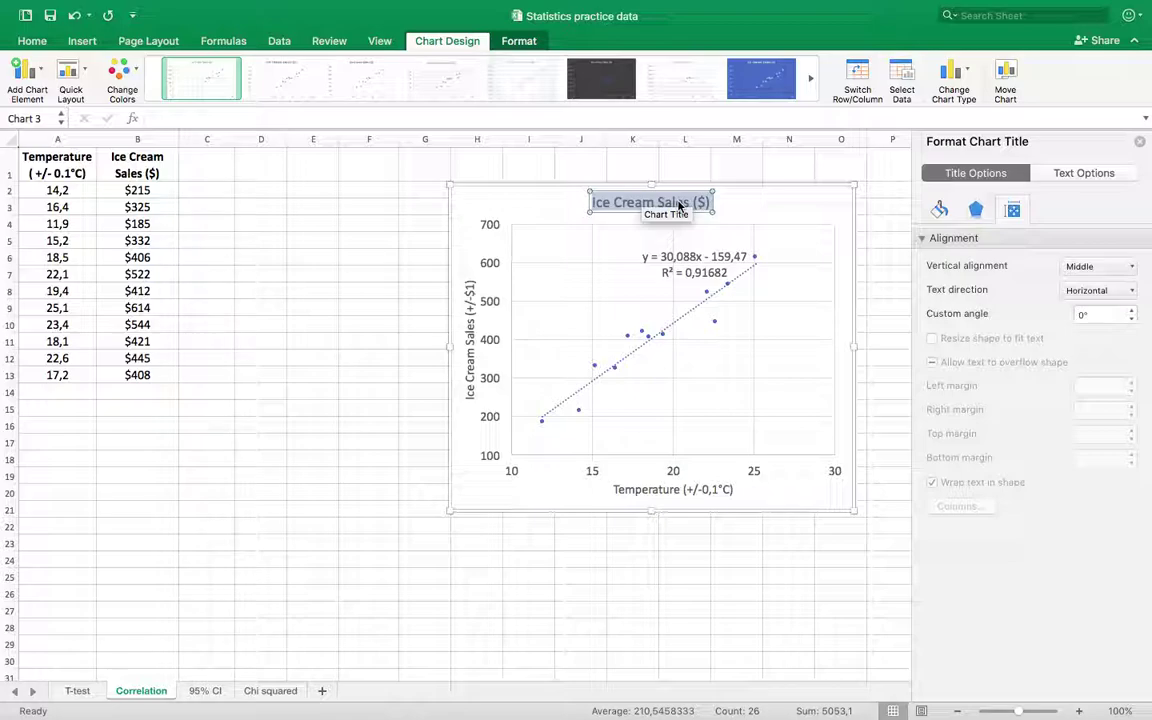
{"action": "type", "text": "Correl"}
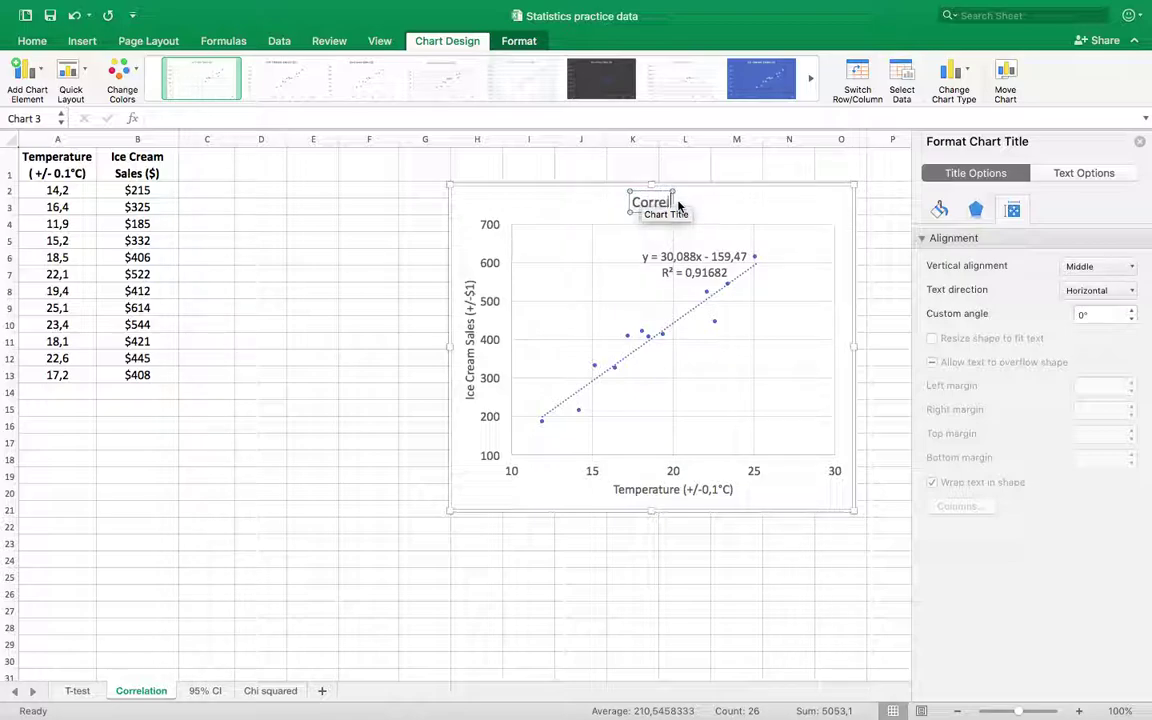
{"action": "type", "text": "ation between"}
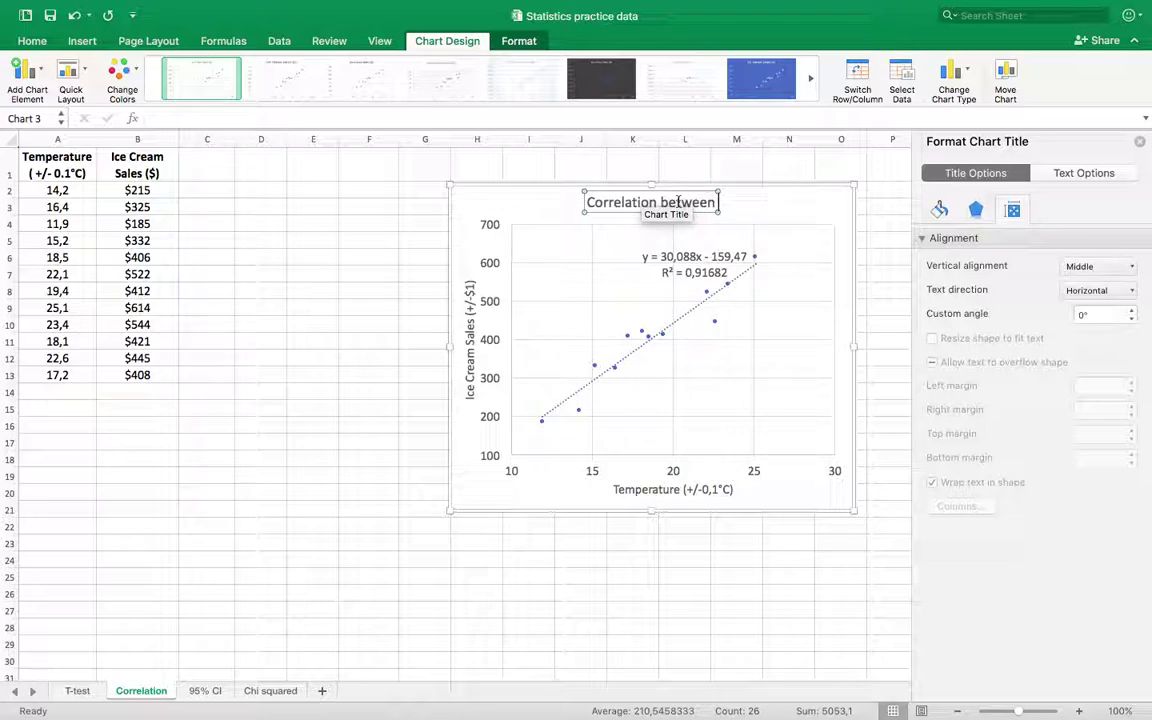
{"action": "type", "text": " outdoor temp"}
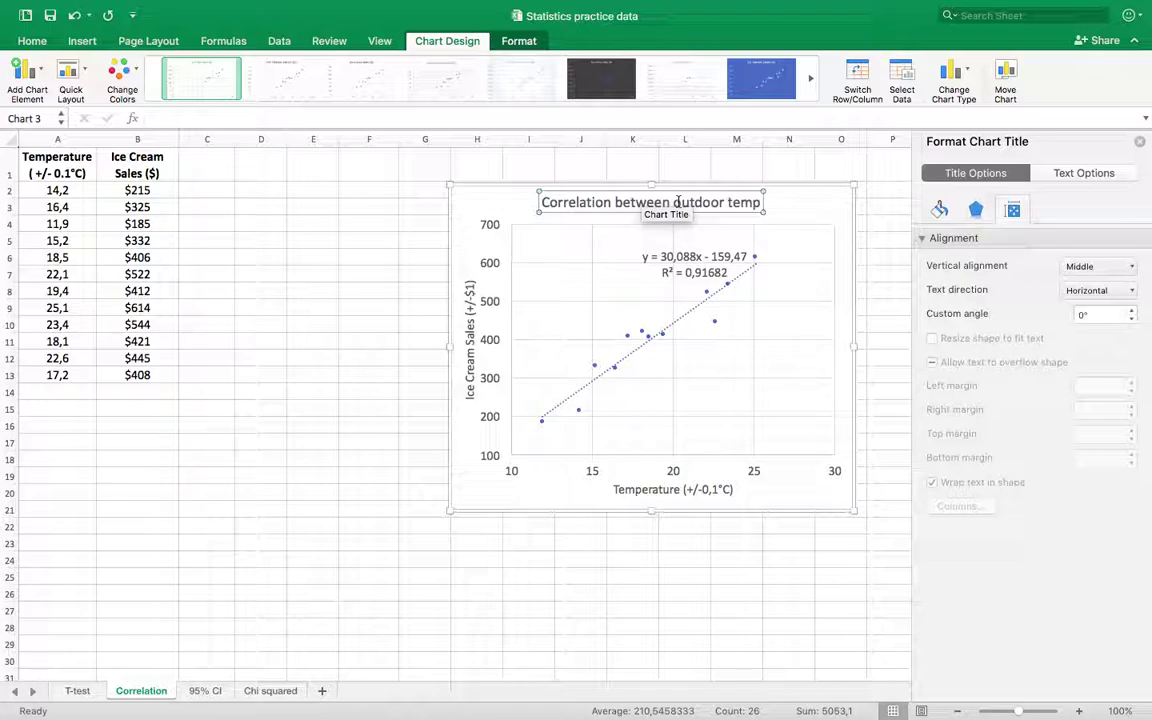
{"action": "type", "text": "erature and"}
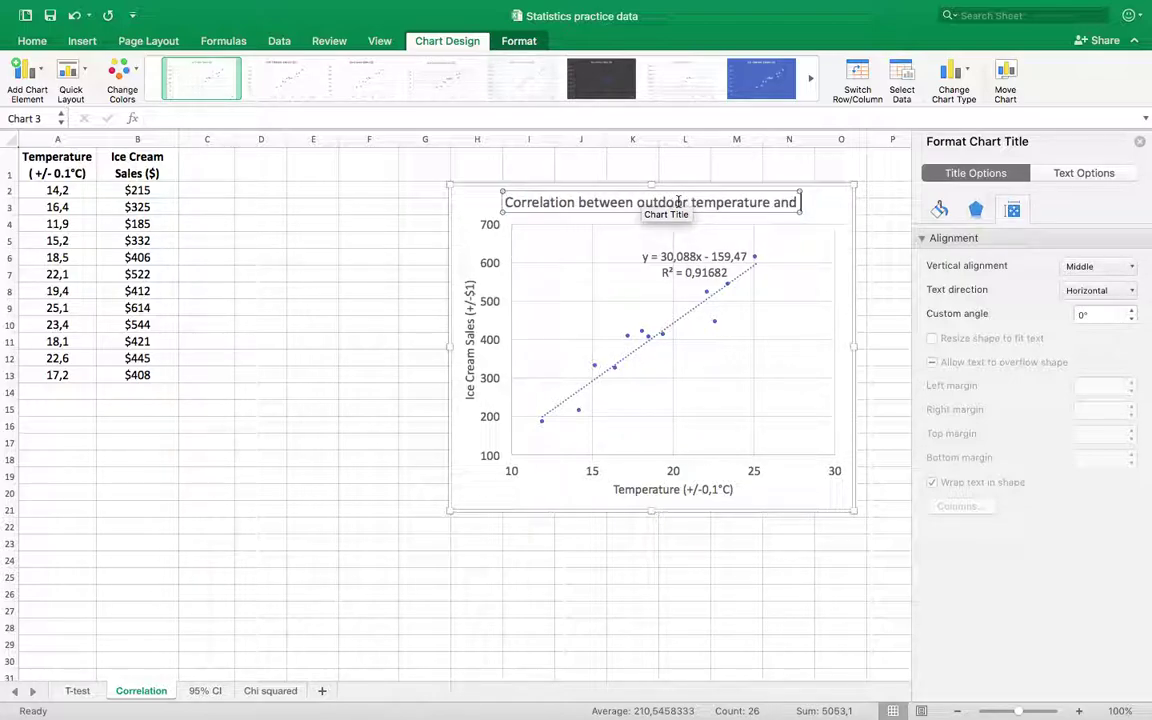
{"action": "type", "text": " ice"}
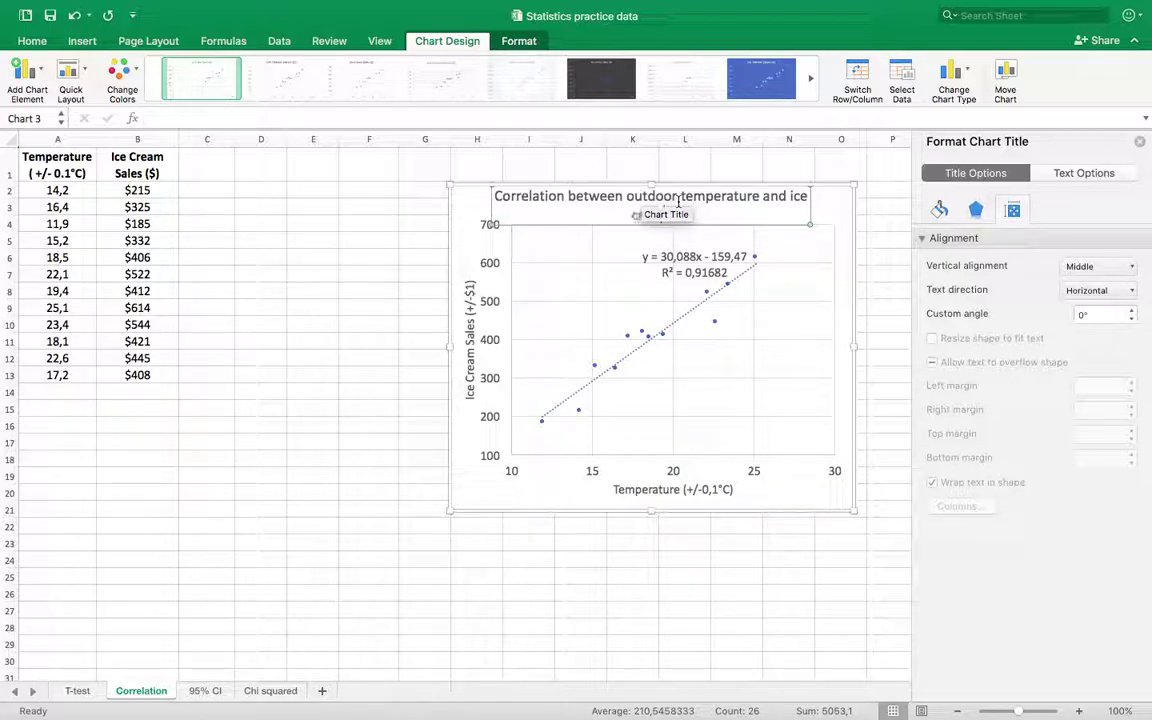
{"action": "type", "text": " cream sales"}
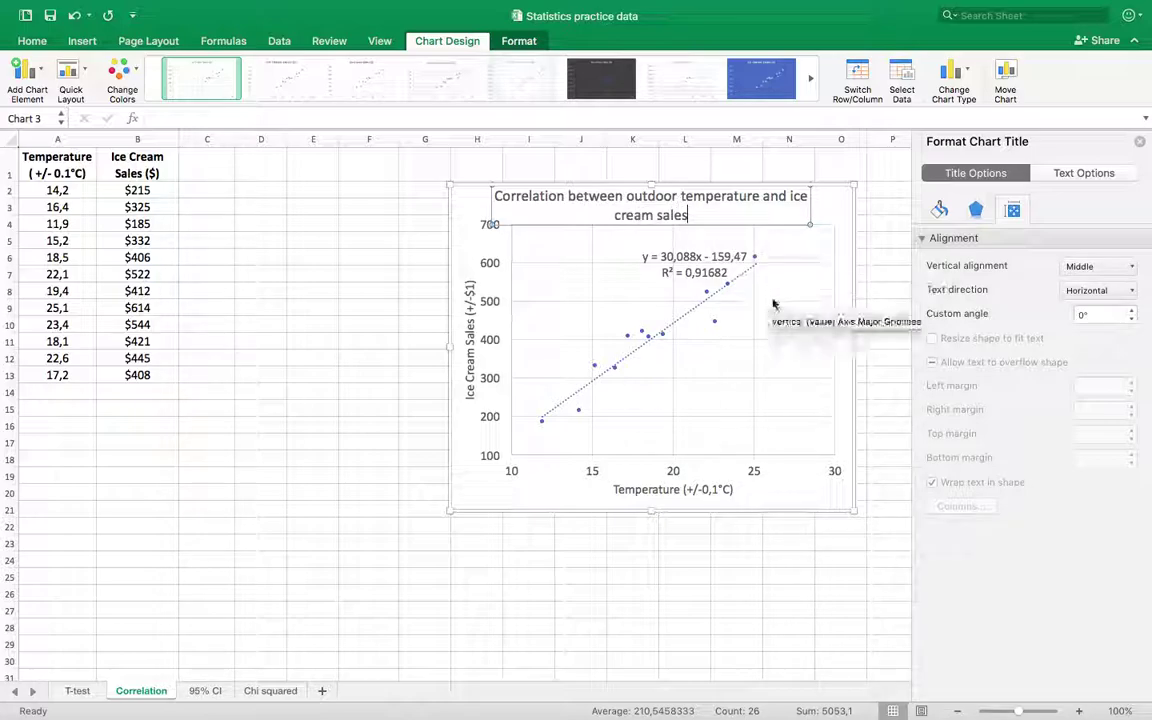
{"action": "left_click", "coordinate": [838, 217]}
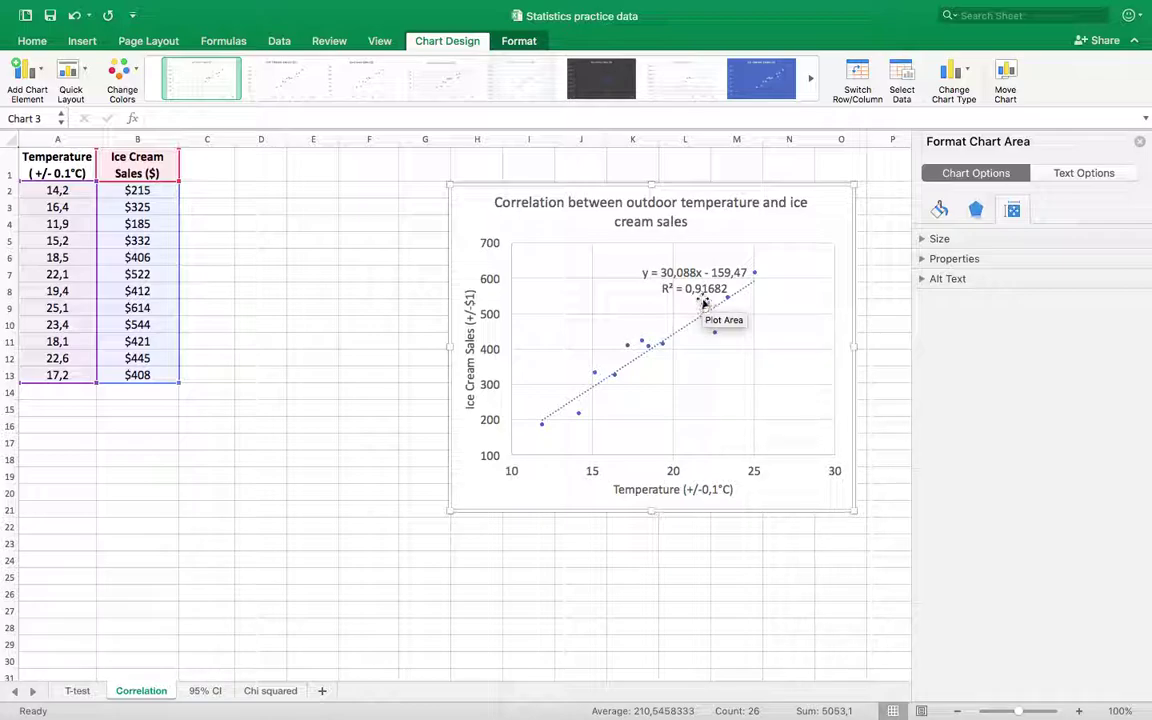
- Nudge the trendline equation and R² label slightly left, then deselect the chart
{"action": "left_click_drag", "start_coordinate": [695, 275], "coordinate": [688, 276]}
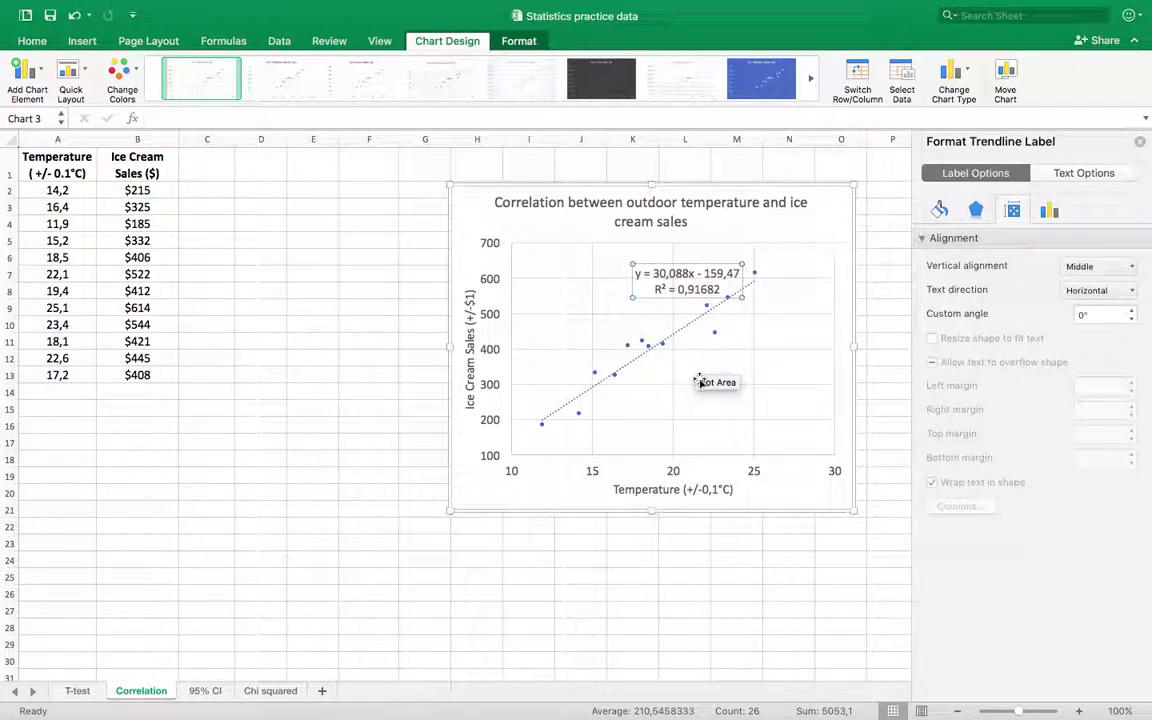
{"action": "left_click", "coordinate": [279, 406]}
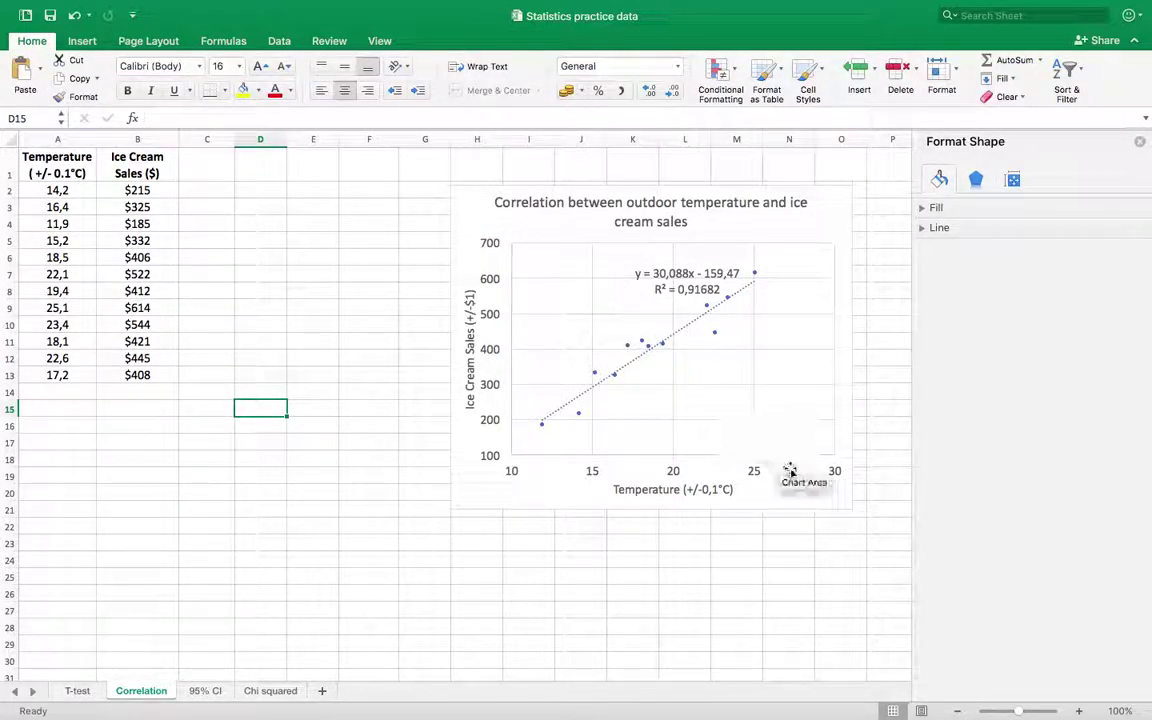
- Enter =LINEST(B2:B13;A2:A13;;TRUE) as an array formula across D2:E4
{"action": "left_click", "coordinate": [255, 190]}
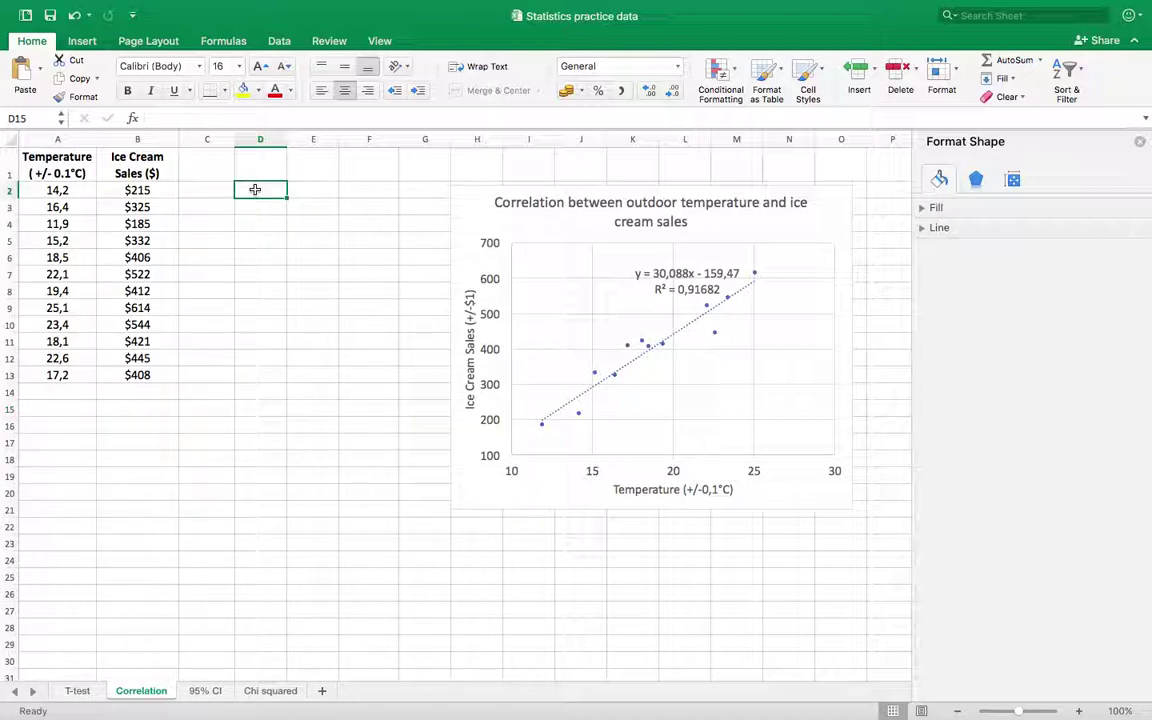
{"action": "left_click_drag", "start_coordinate": [255, 190], "coordinate": [293, 223]}
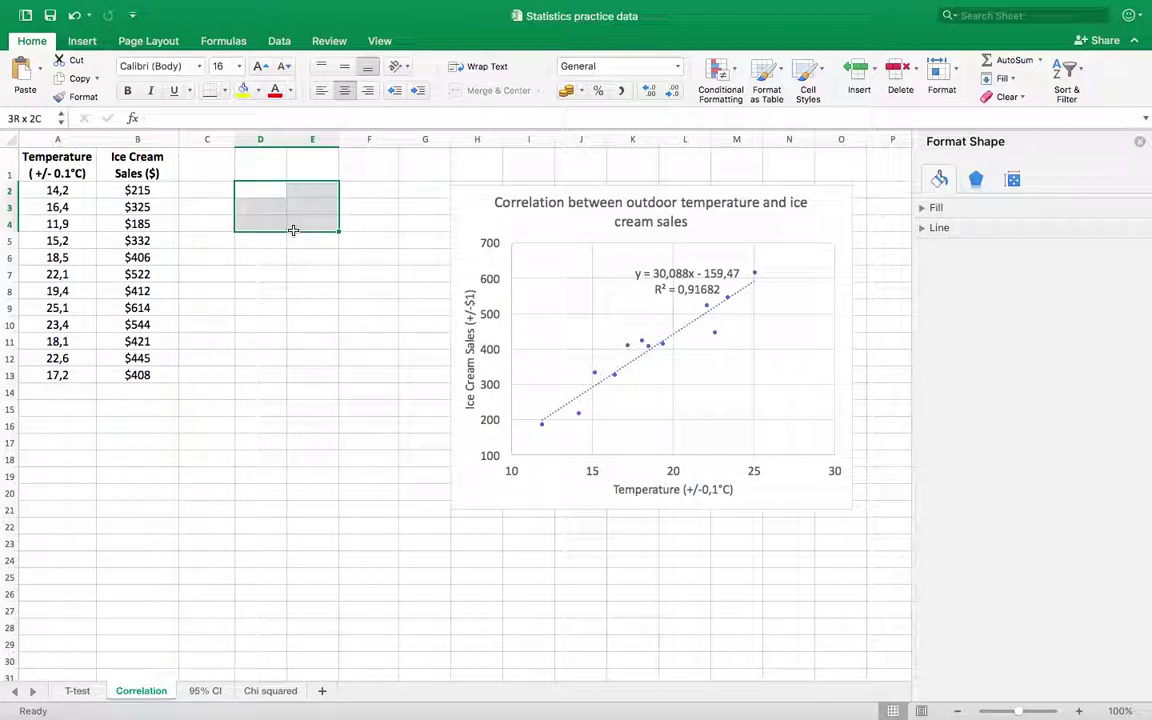
{"action": "left_click", "coordinate": [185, 119]}
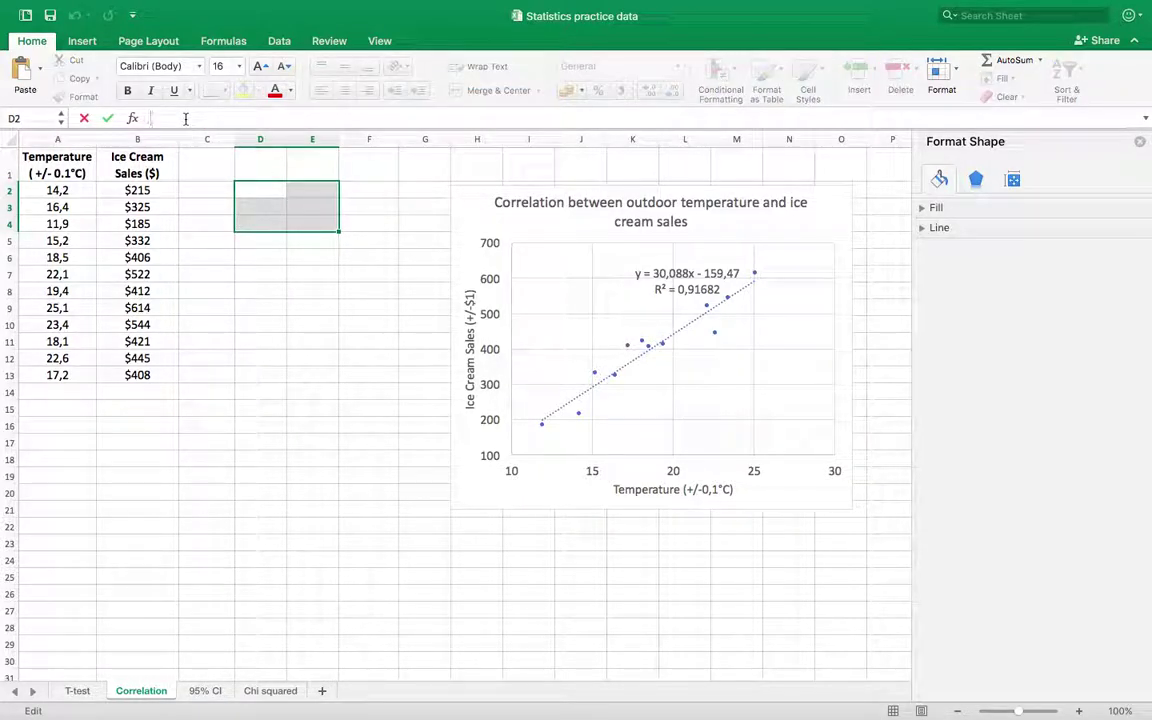
{"action": "type", "text": "="}
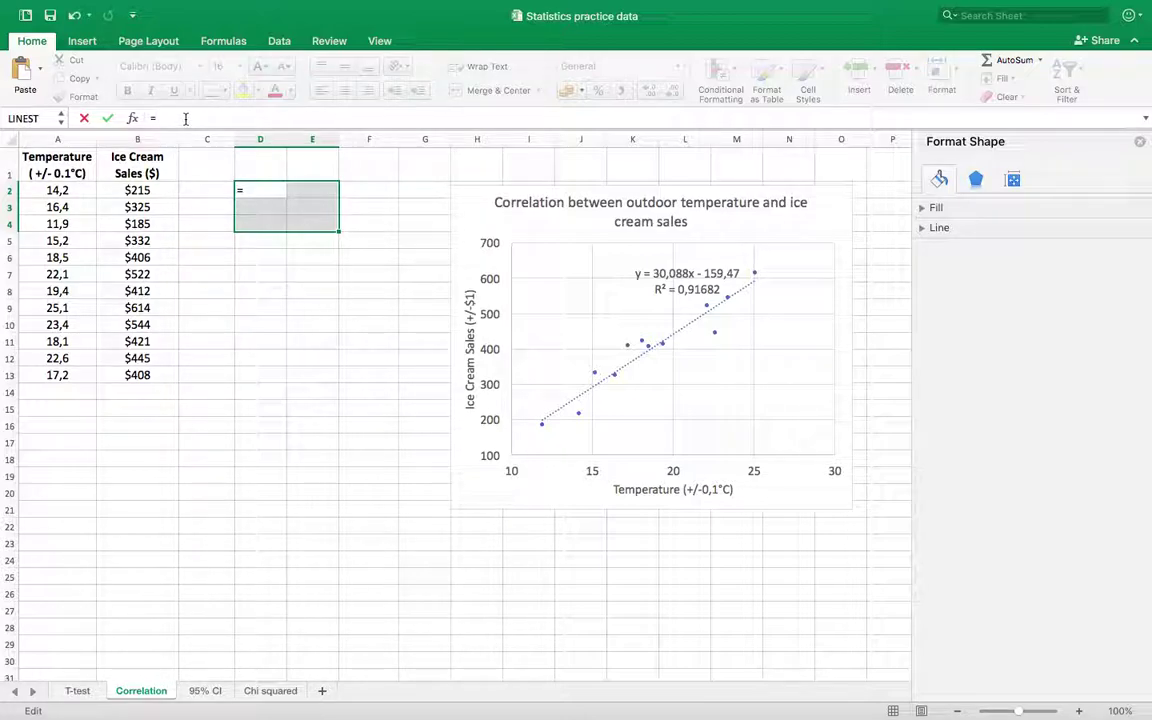
{"action": "type", "text": "LINES"}
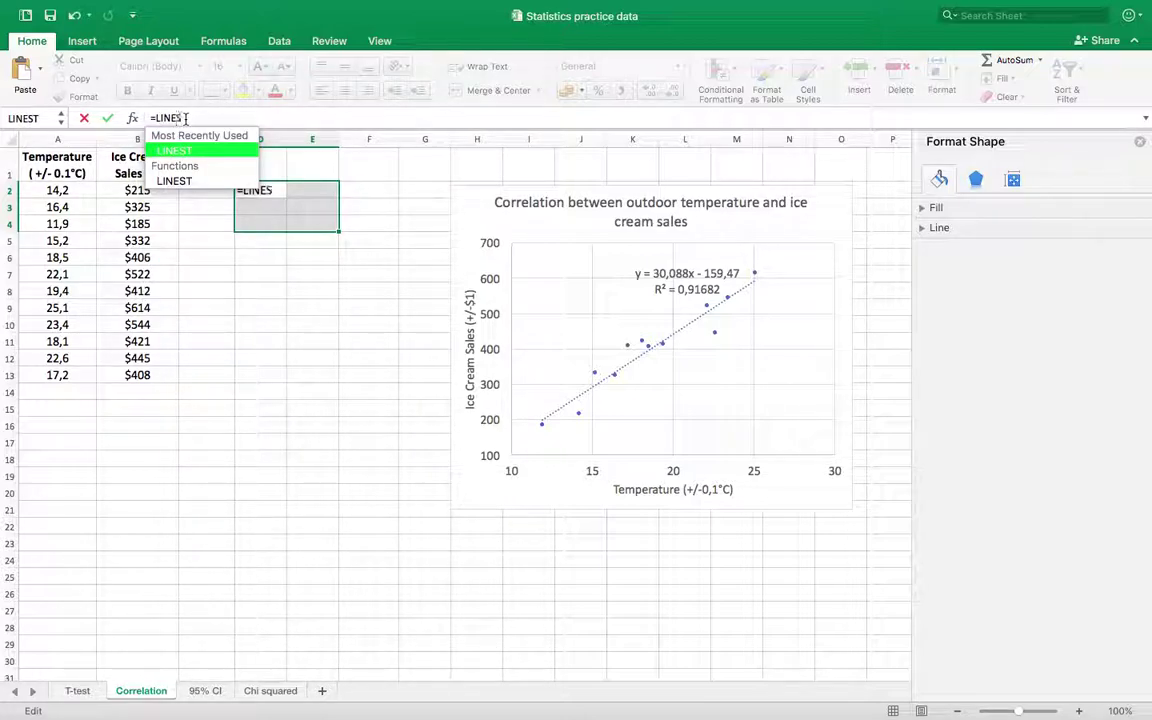
{"action": "type", "text": "T("}
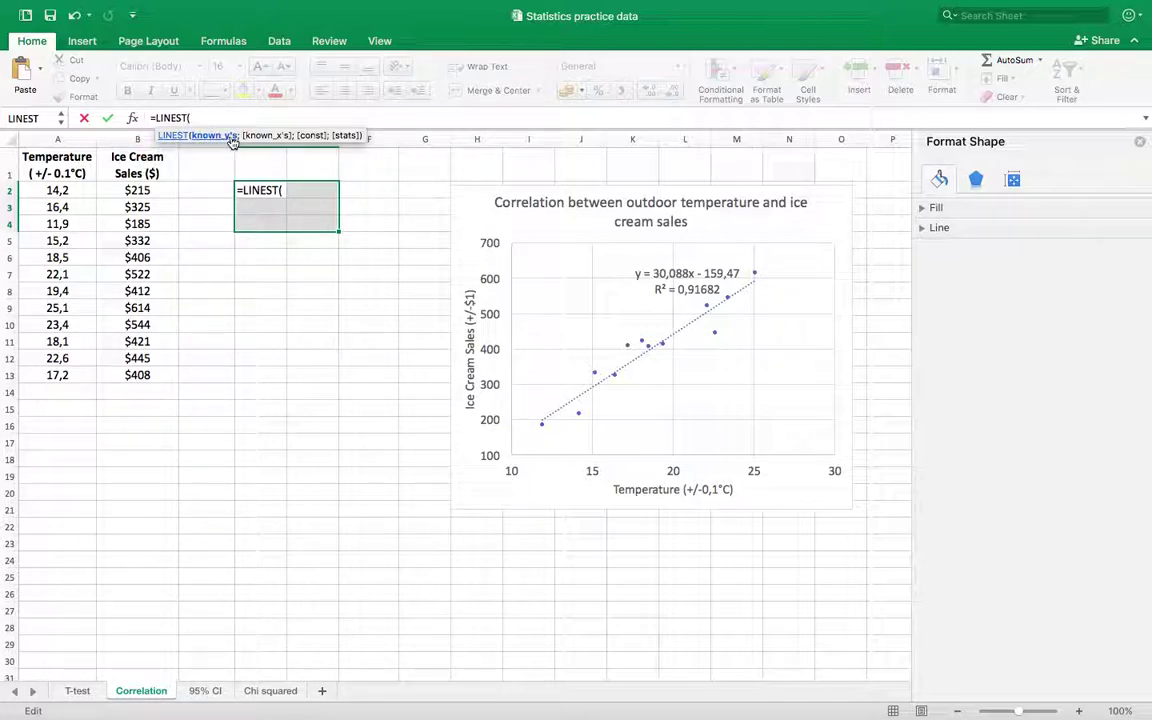
{"action": "left_click_drag", "start_coordinate": [128, 188], "coordinate": [133, 377]}
{"action": "type", "text": ";"}
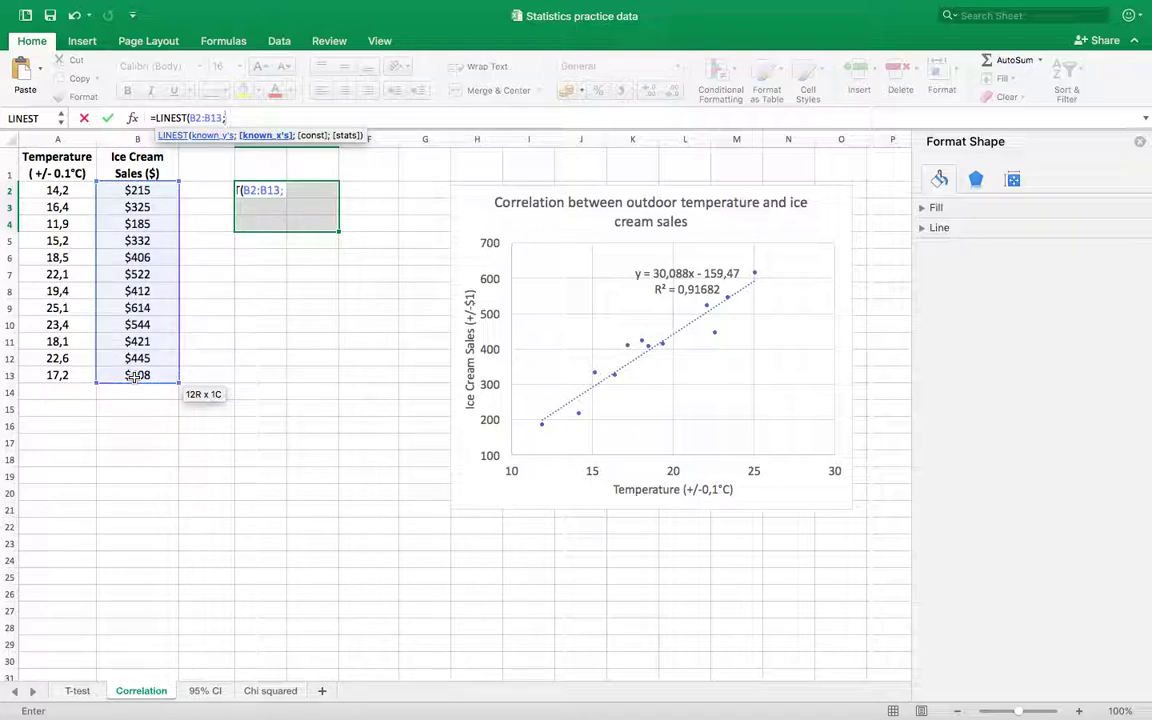
{"action": "left_click_drag", "start_coordinate": [57, 190], "coordinate": [50, 377]}
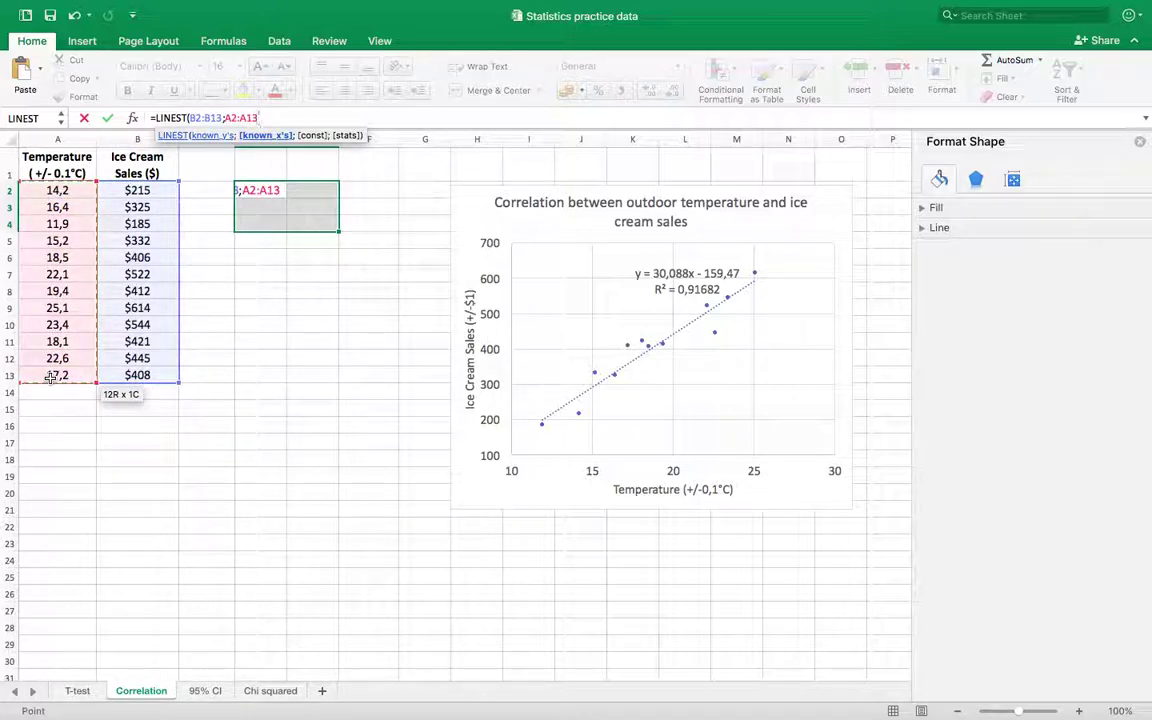
{"action": "type", "text": ";;"}
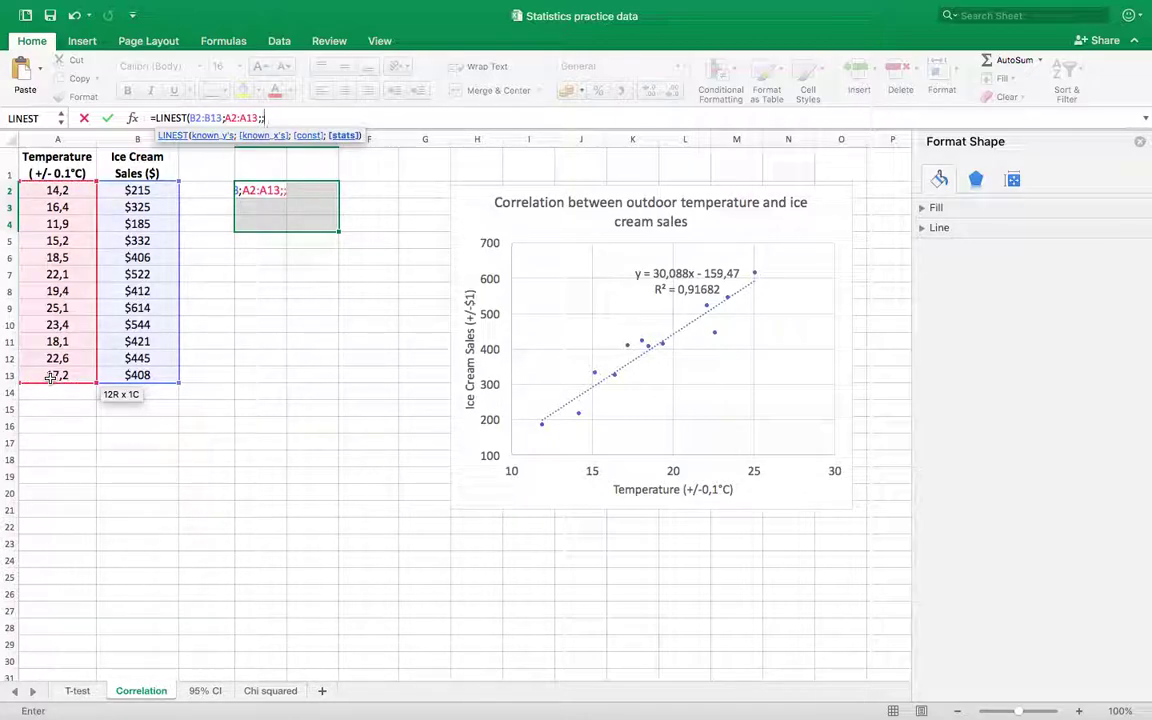
{"action": "type", "text": "TRUE"}
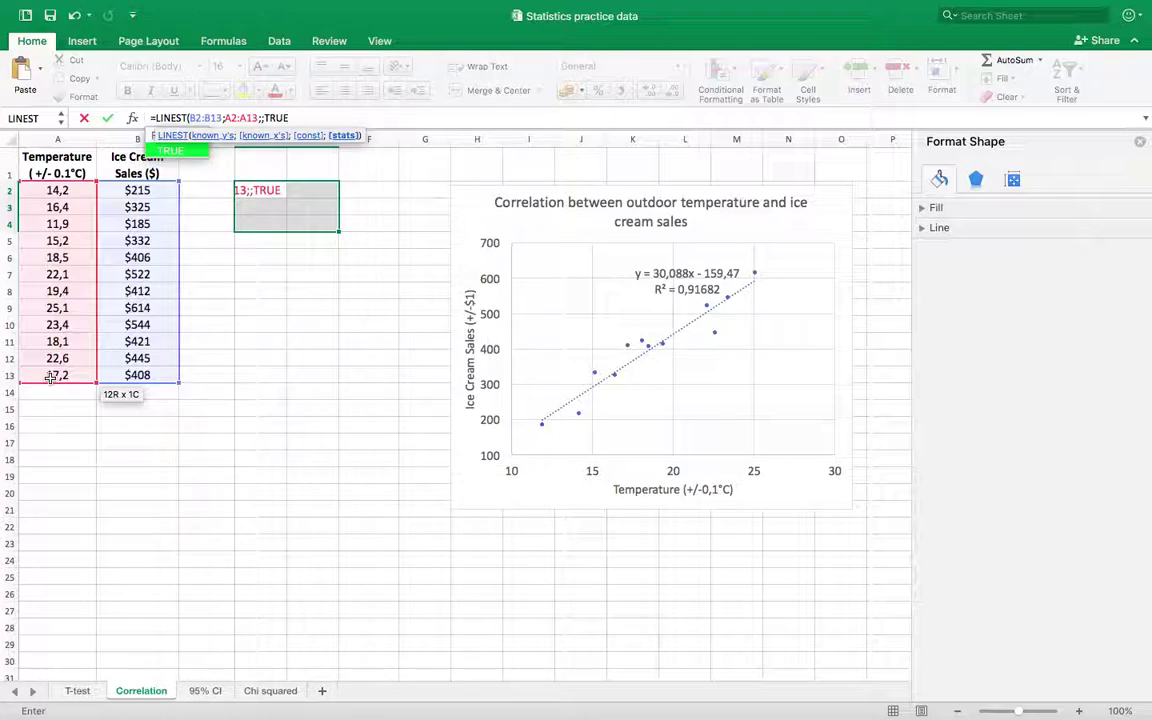
{"action": "type", "text": ")"}
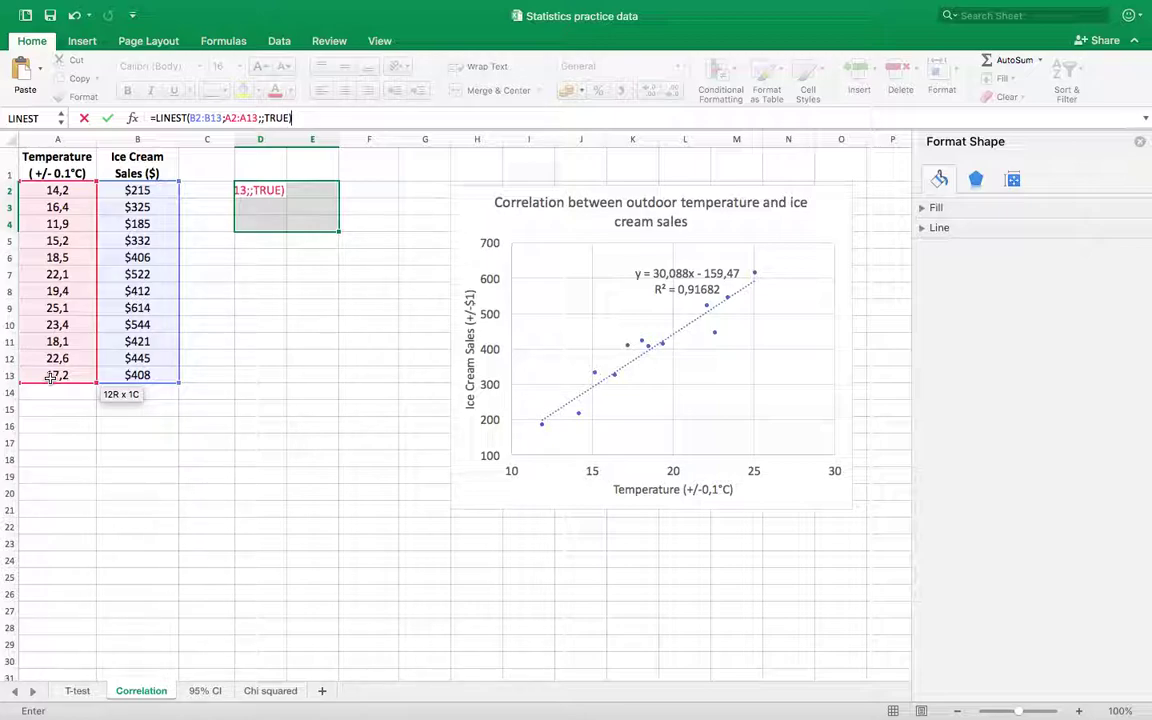
{"action": "key", "text": "ctrl+shift+Return"}
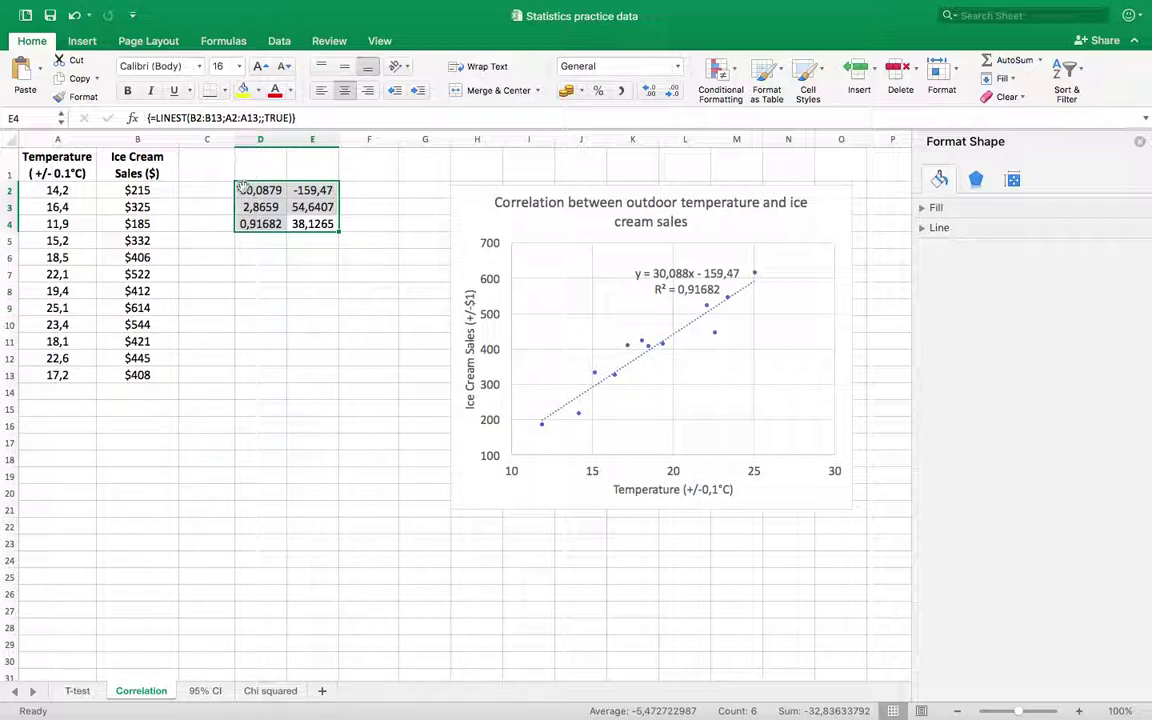
- Enter the labels 'slope' in C2, 'y-intercept' in F2 and 'r squared' in C4 beside the LINEST outputs
{"action": "left_click", "coordinate": [203, 190]}
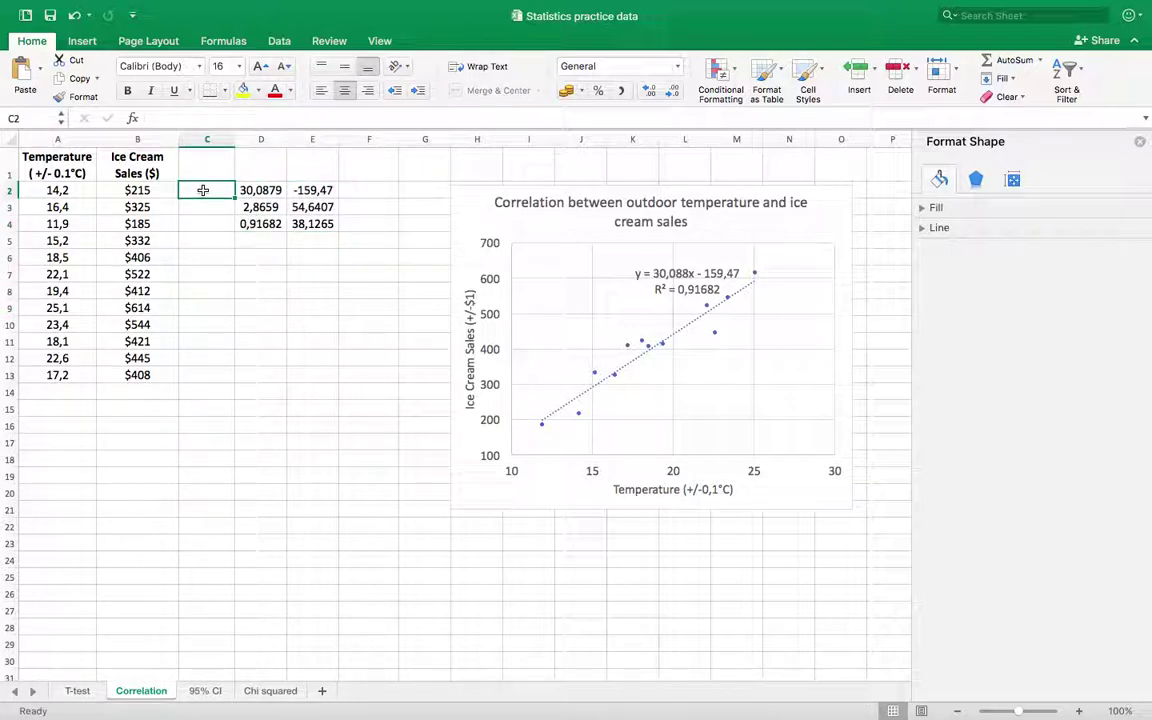
{"action": "type", "text": "slope"}
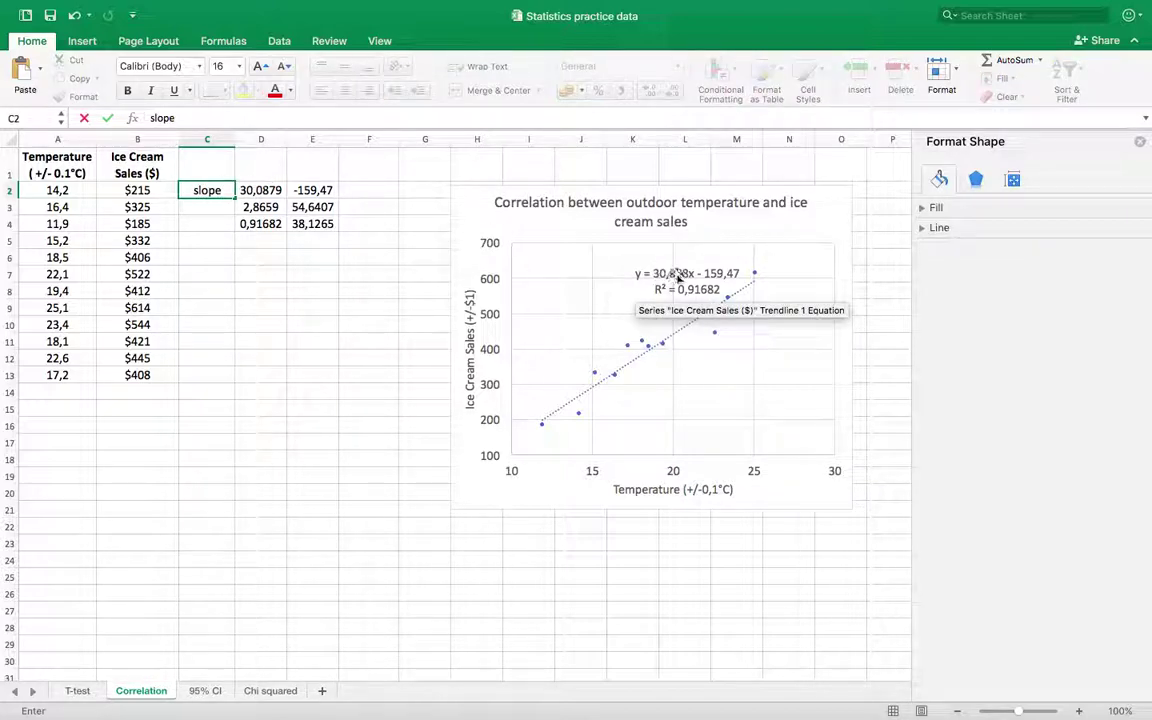
{"action": "left_click", "coordinate": [376, 190]}
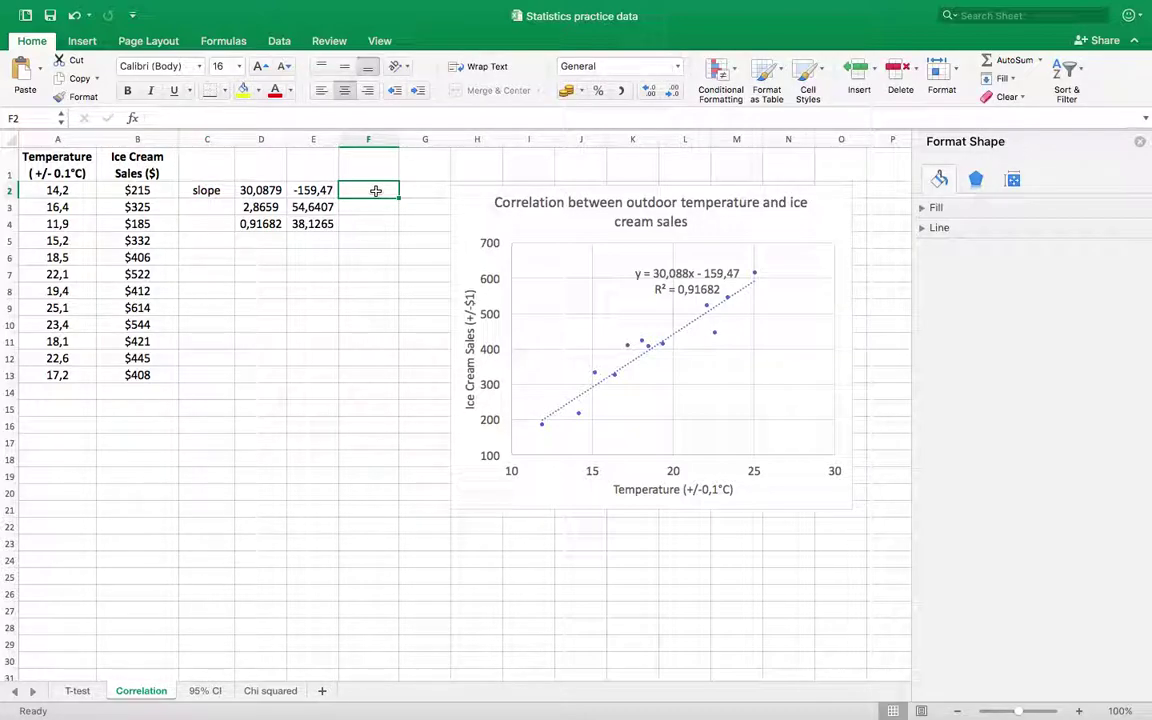
{"action": "type", "text": "y-intercept"}
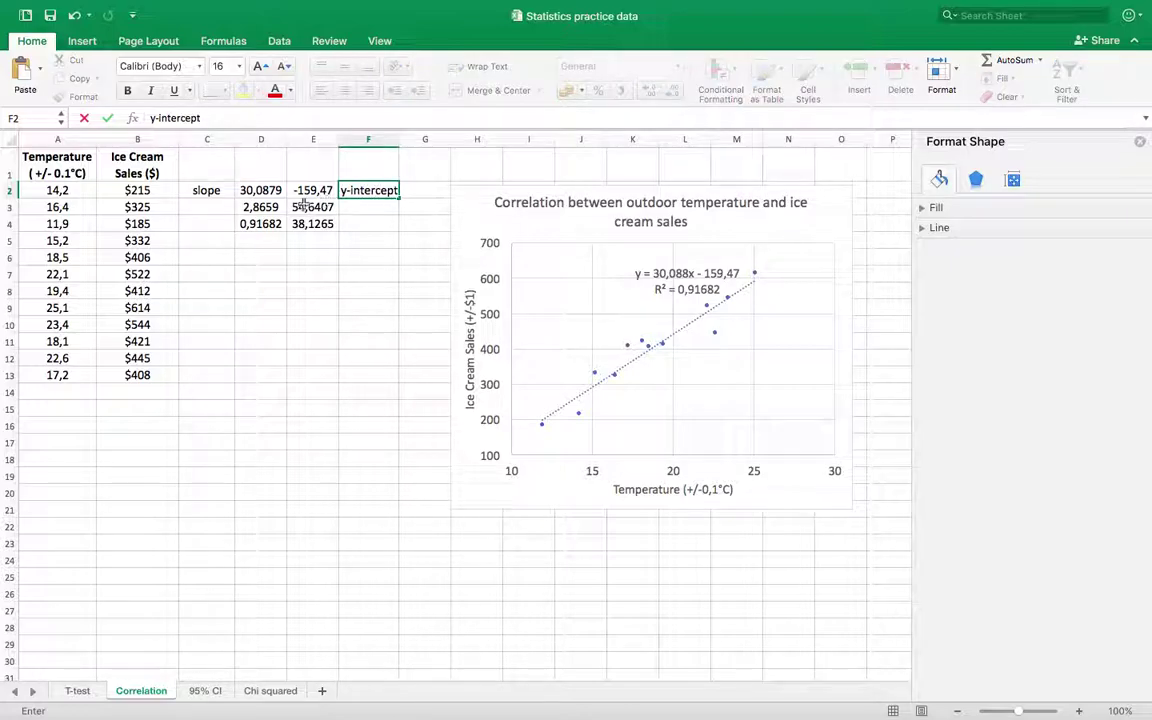
{"action": "left_click", "coordinate": [224, 224]}
{"action": "type", "text": "r square"}
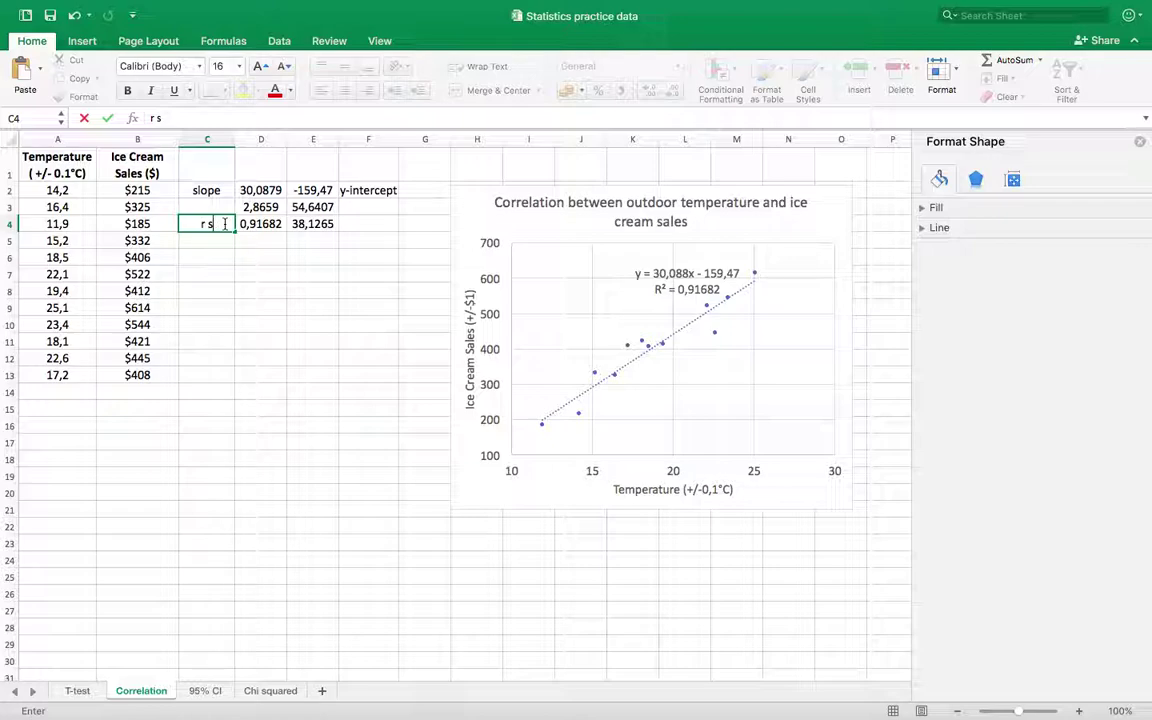
{"action": "type", "text": "d"}
{"action": "left_click", "coordinate": [226, 257]}
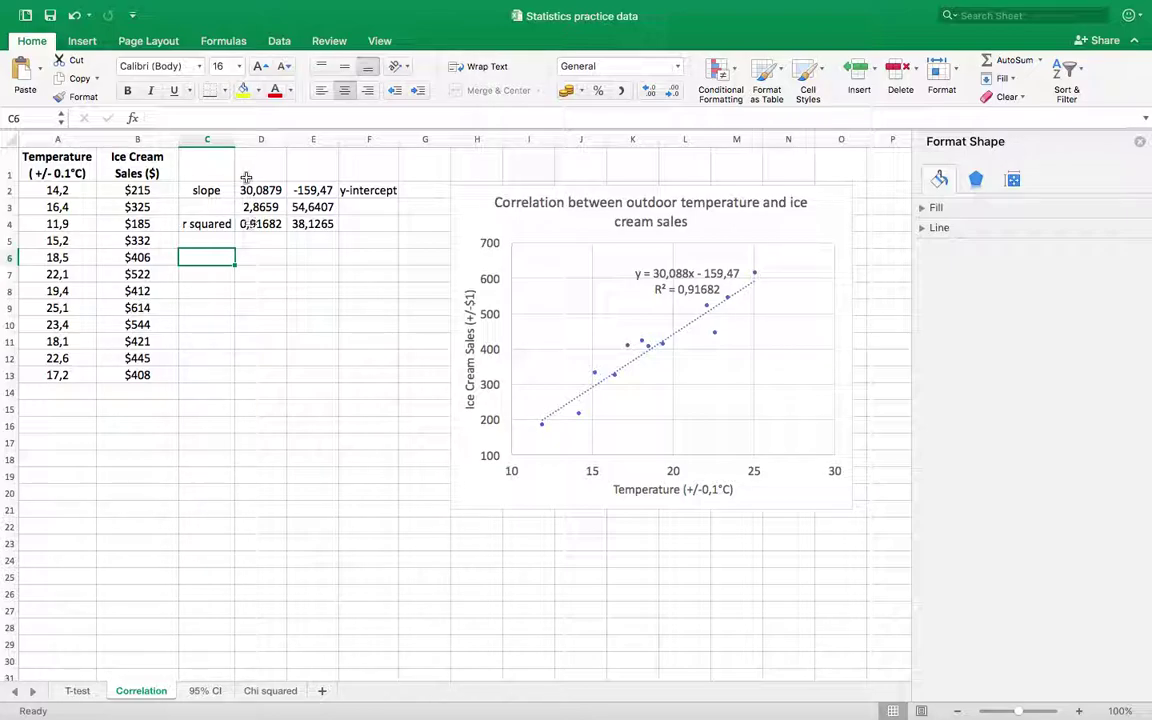
{"action": "left_click", "coordinate": [252, 263]}
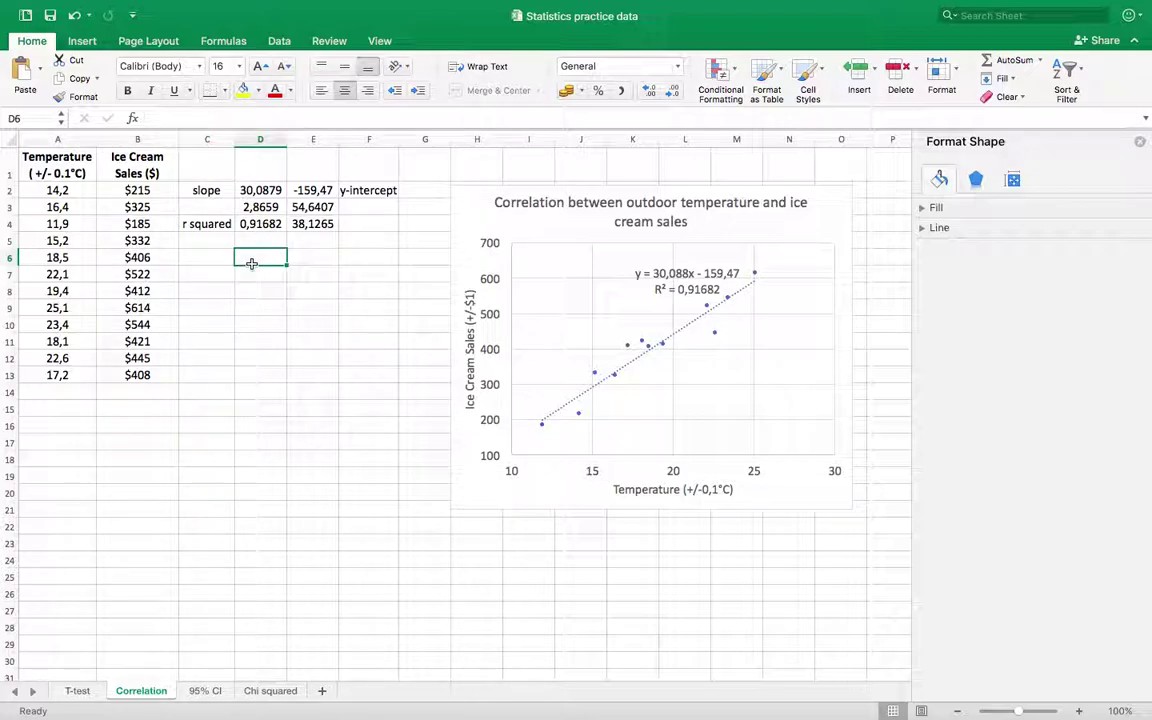